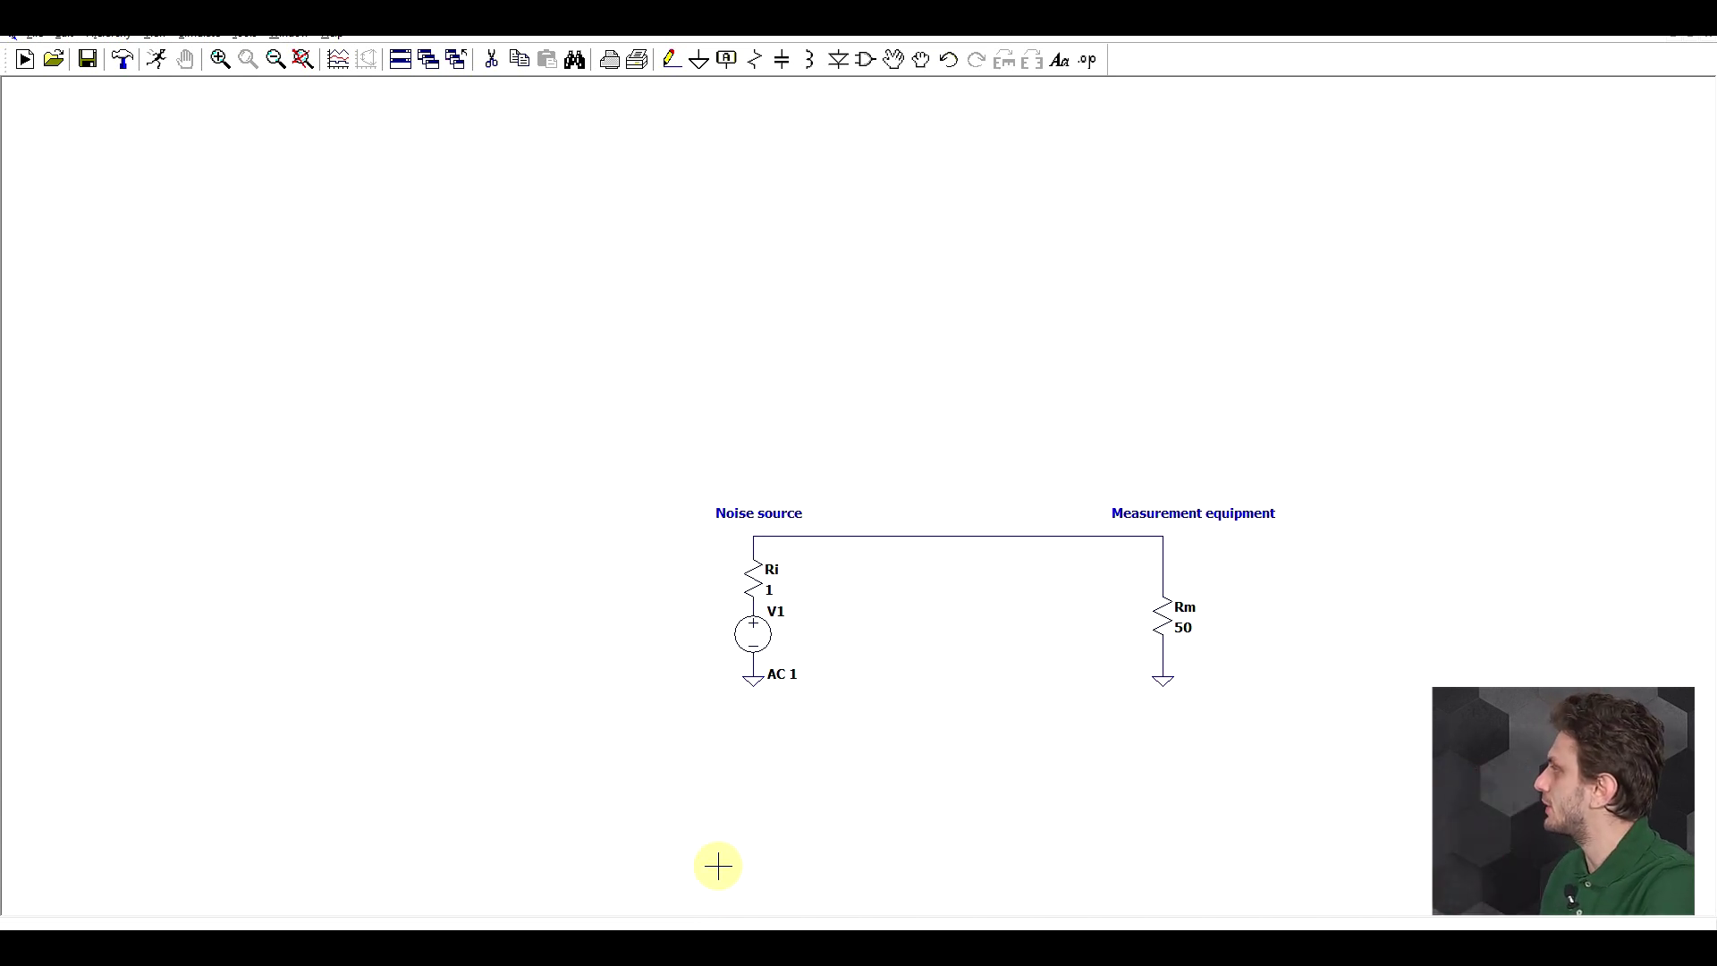
Step: Run the stepped AC simulation and plot the voltage across Rm1 in the series-filter circuit
scroll(1028, 662, up, 1)
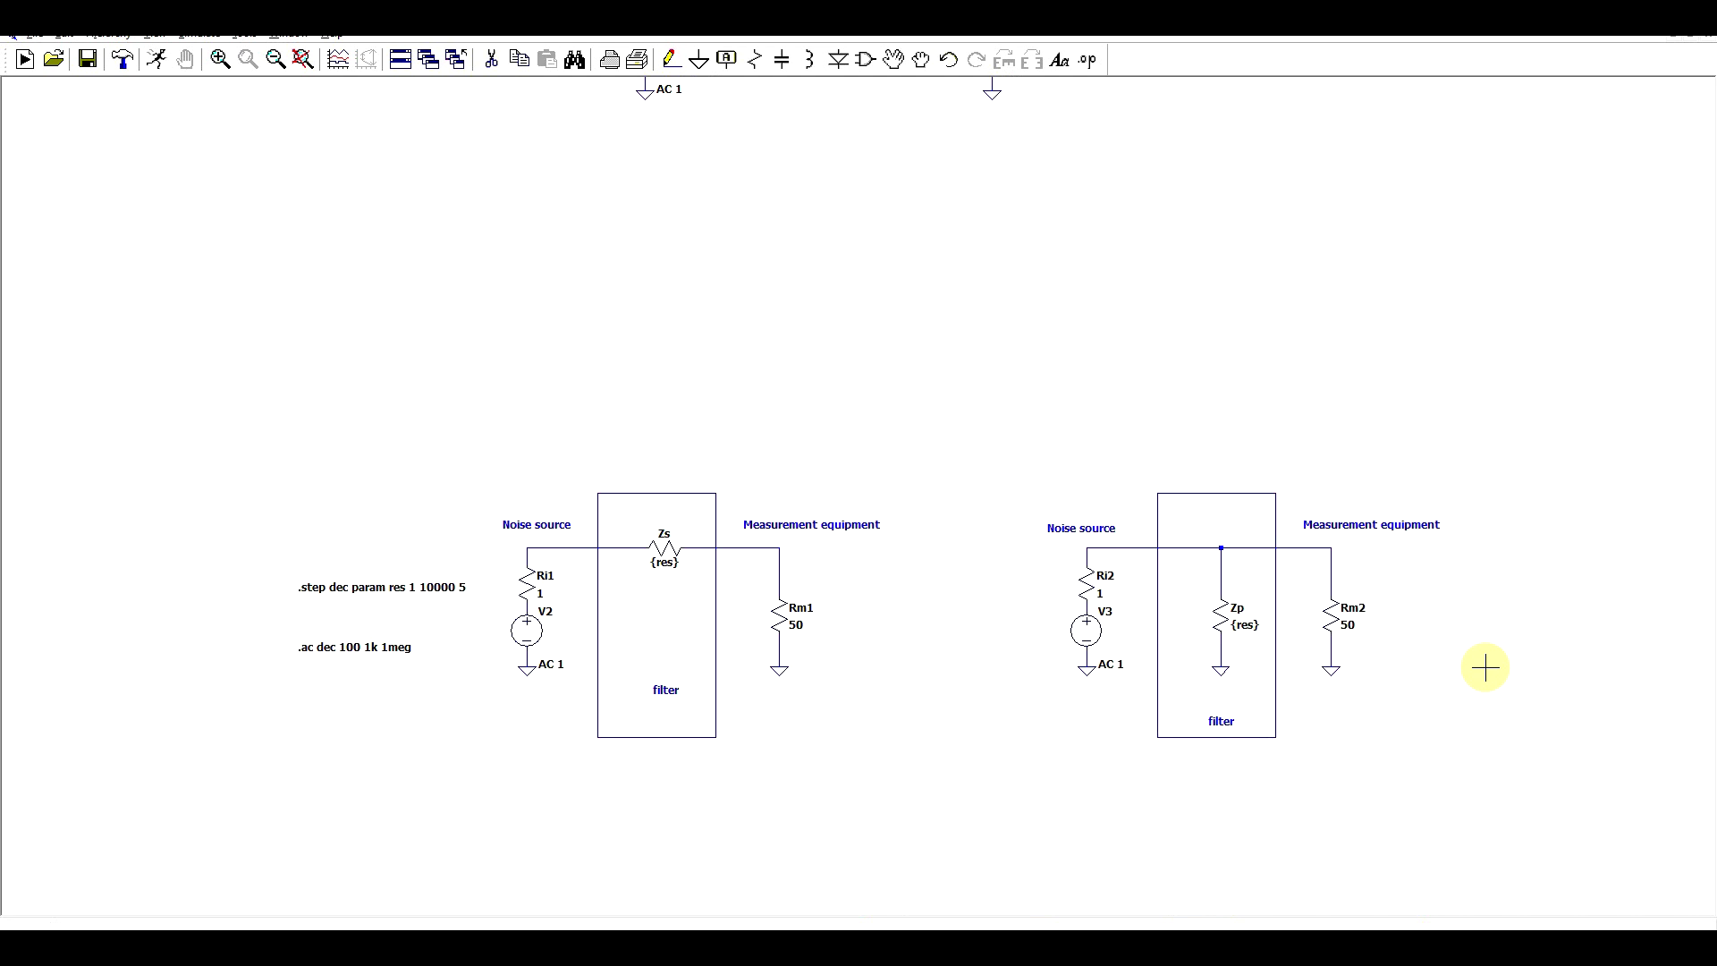
scroll(1107, 566, up, 2)
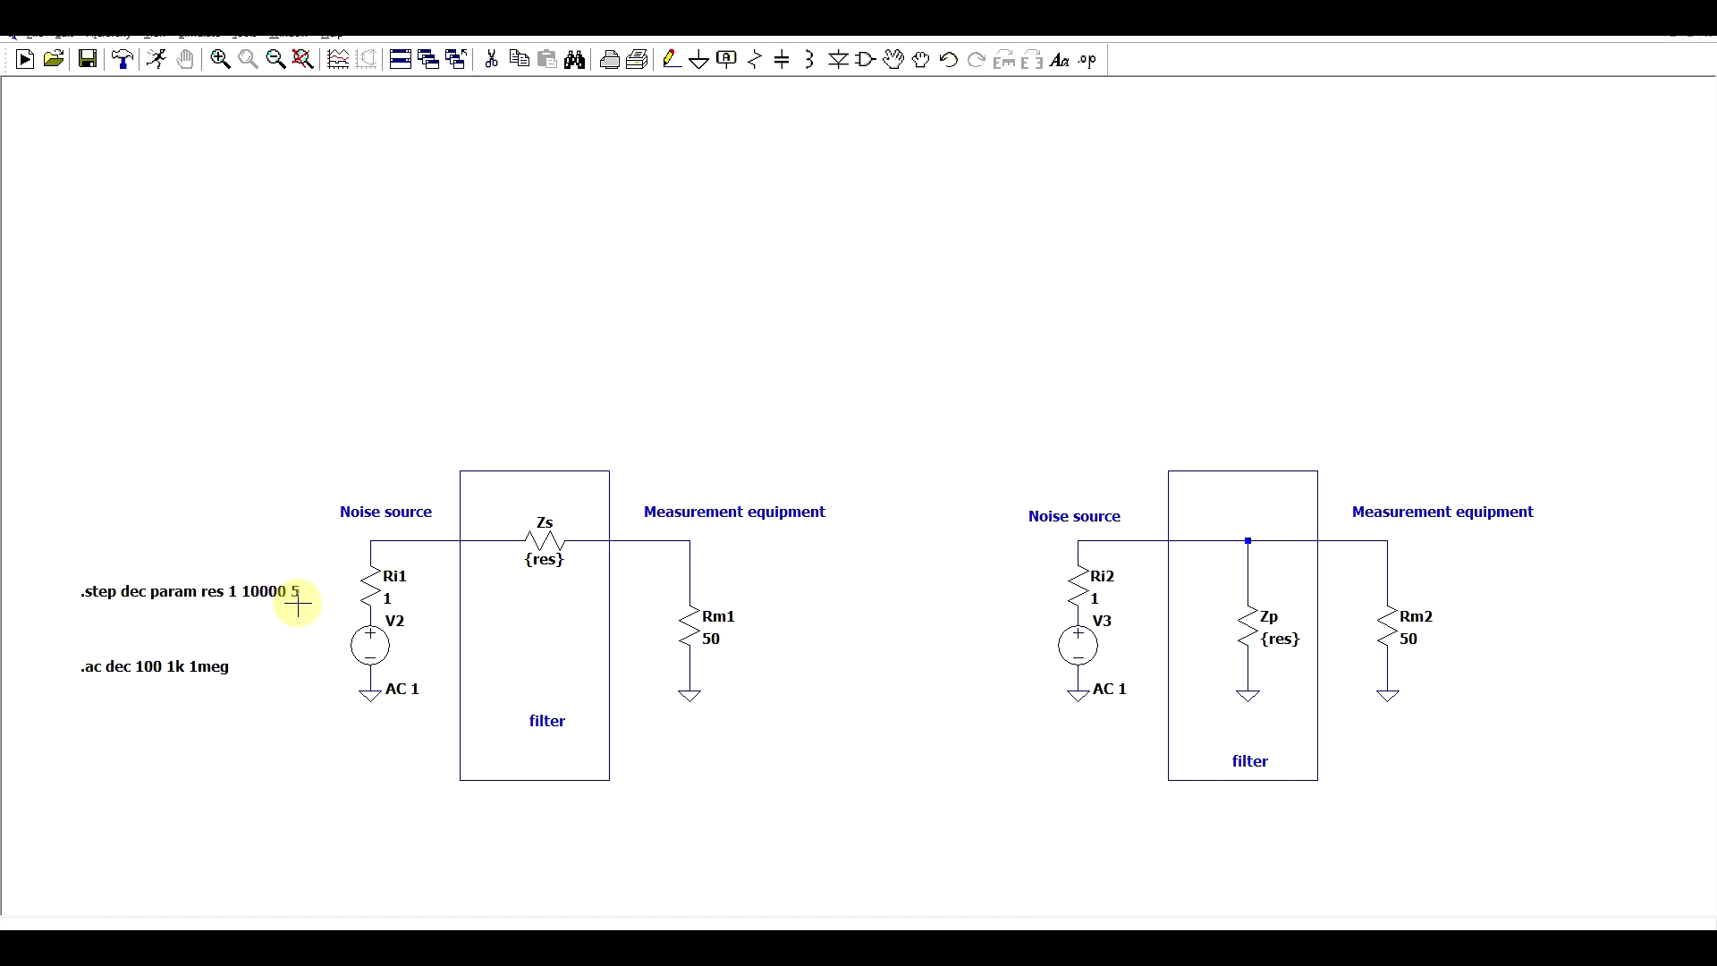
click(157, 61)
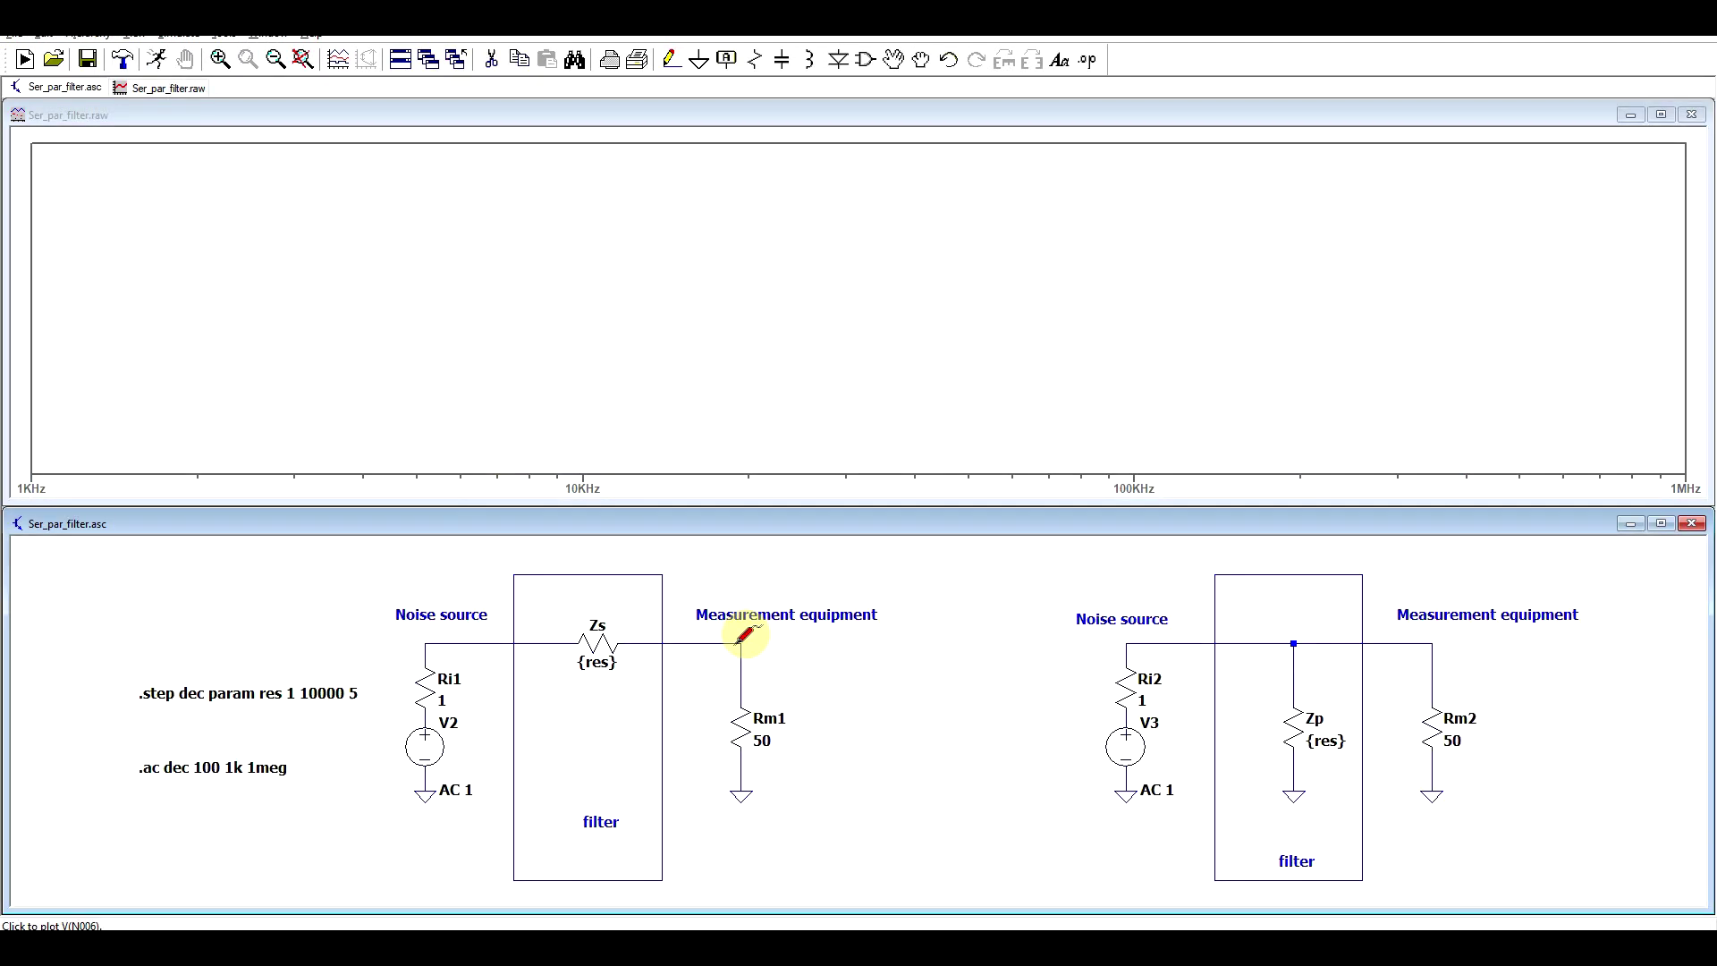
click(740, 640)
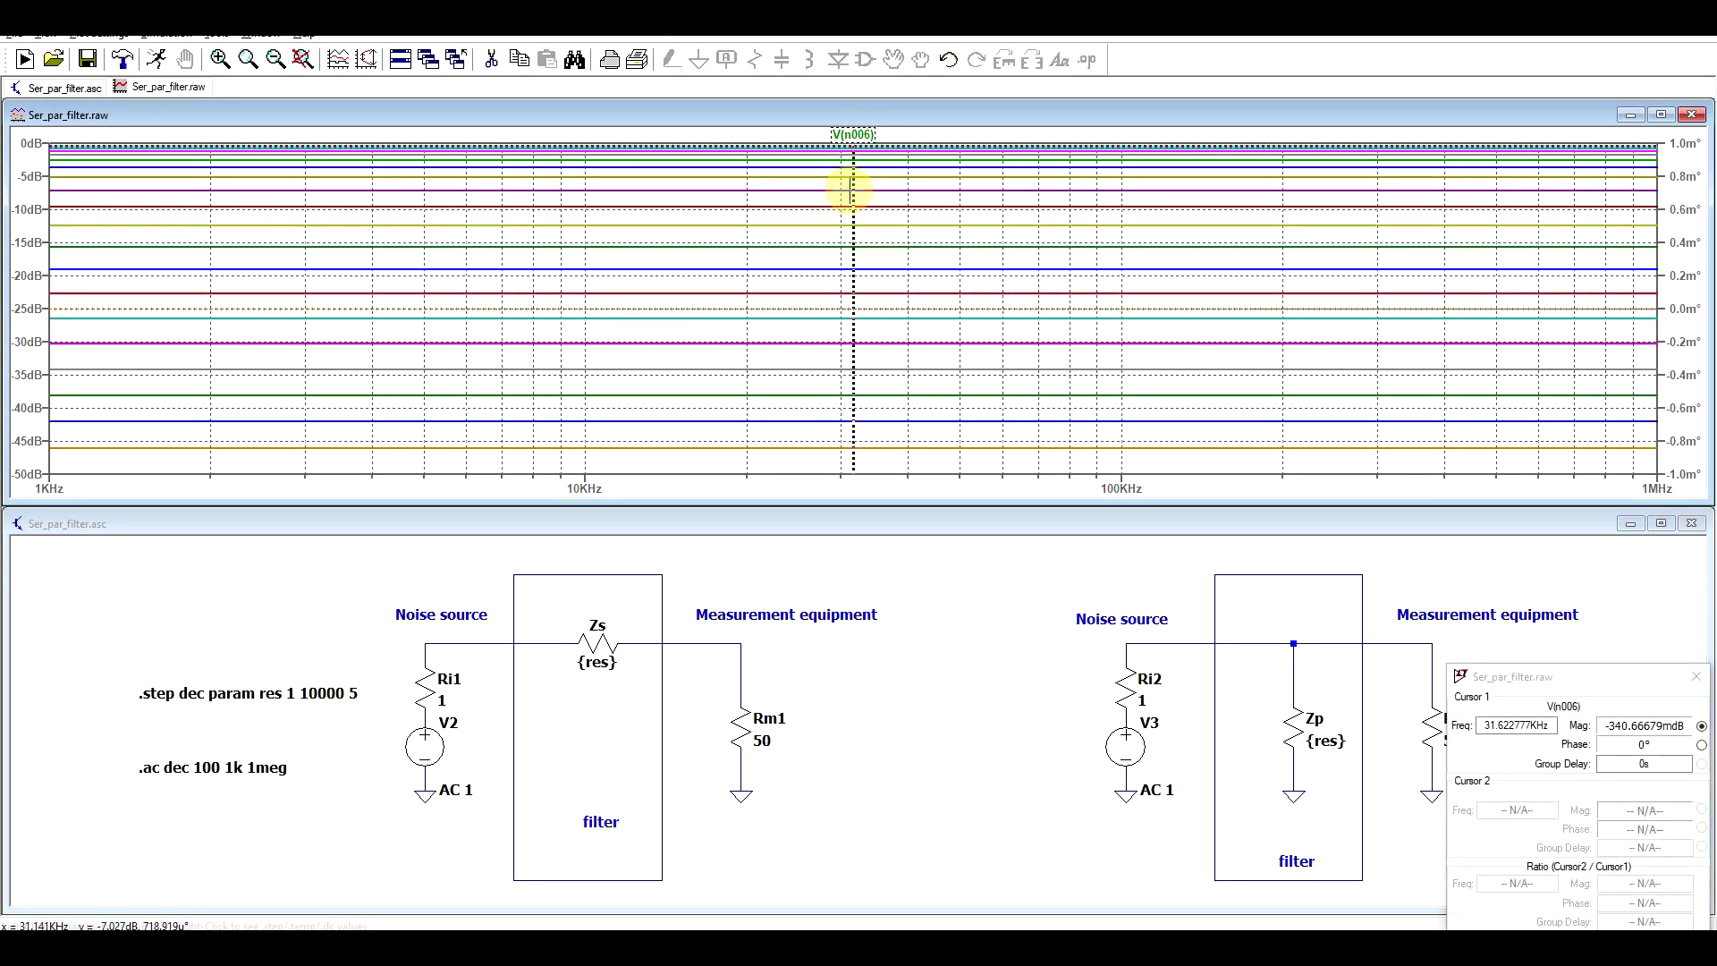
Step: Move the plot cursor to about 26 kHz and check the step information of the uppermost Rm1 curve
drag(851, 185, 807, 184)
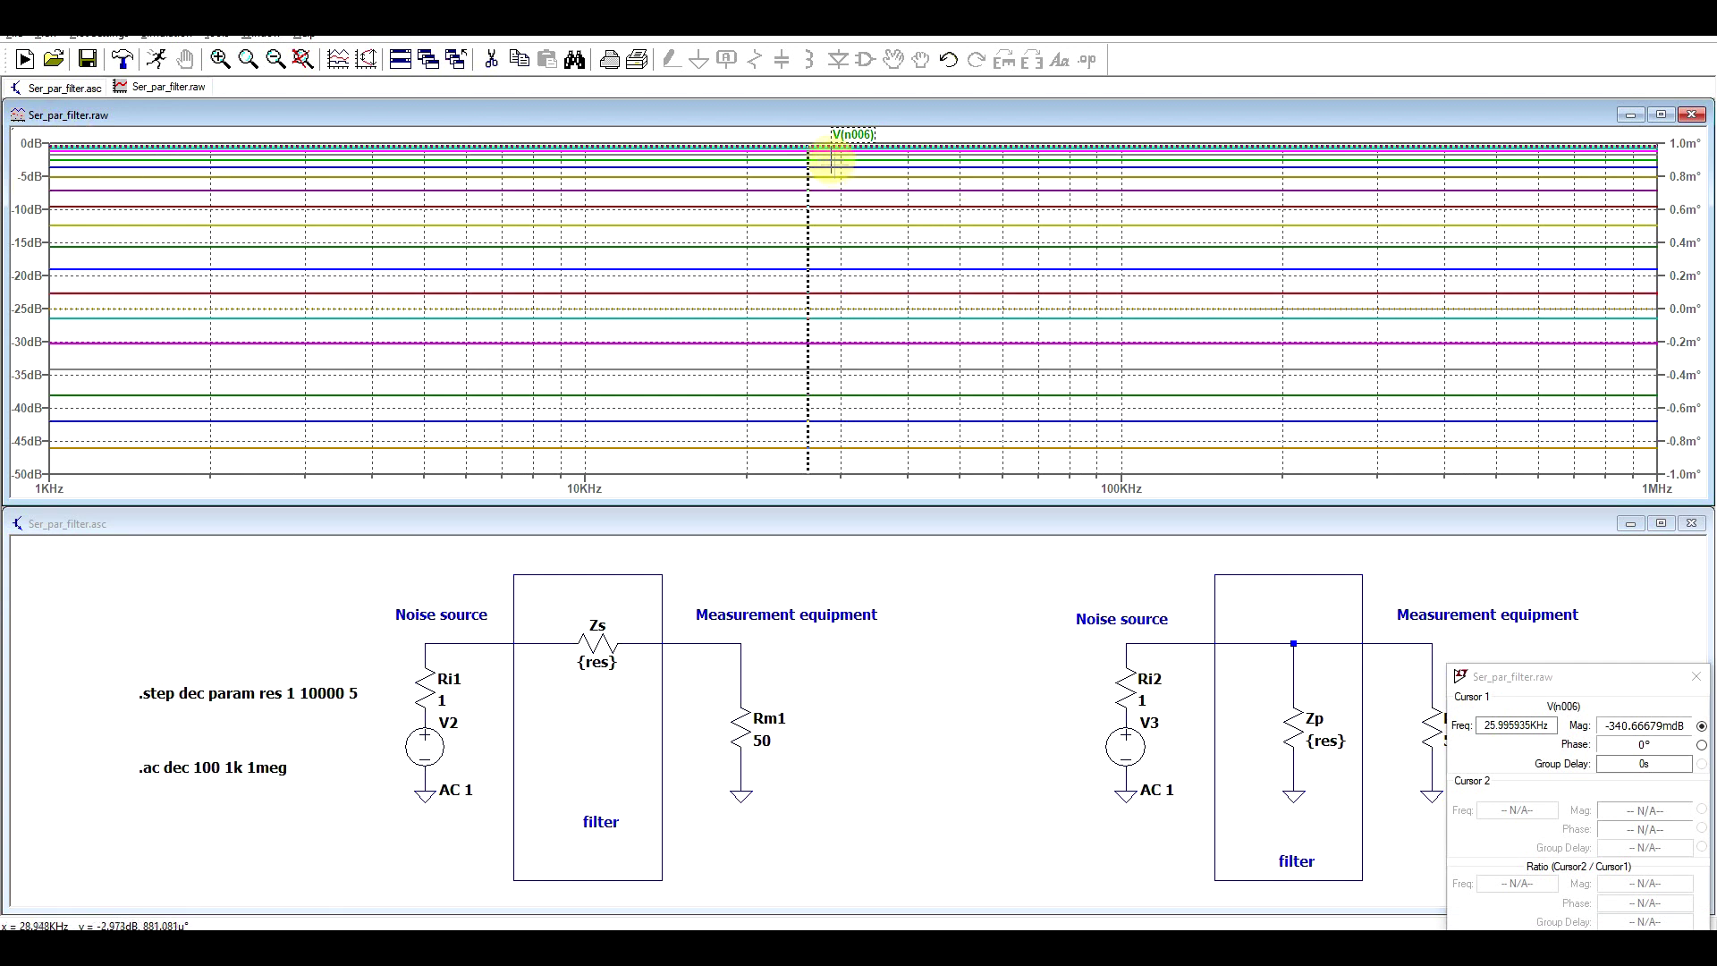
right_click(807, 148)
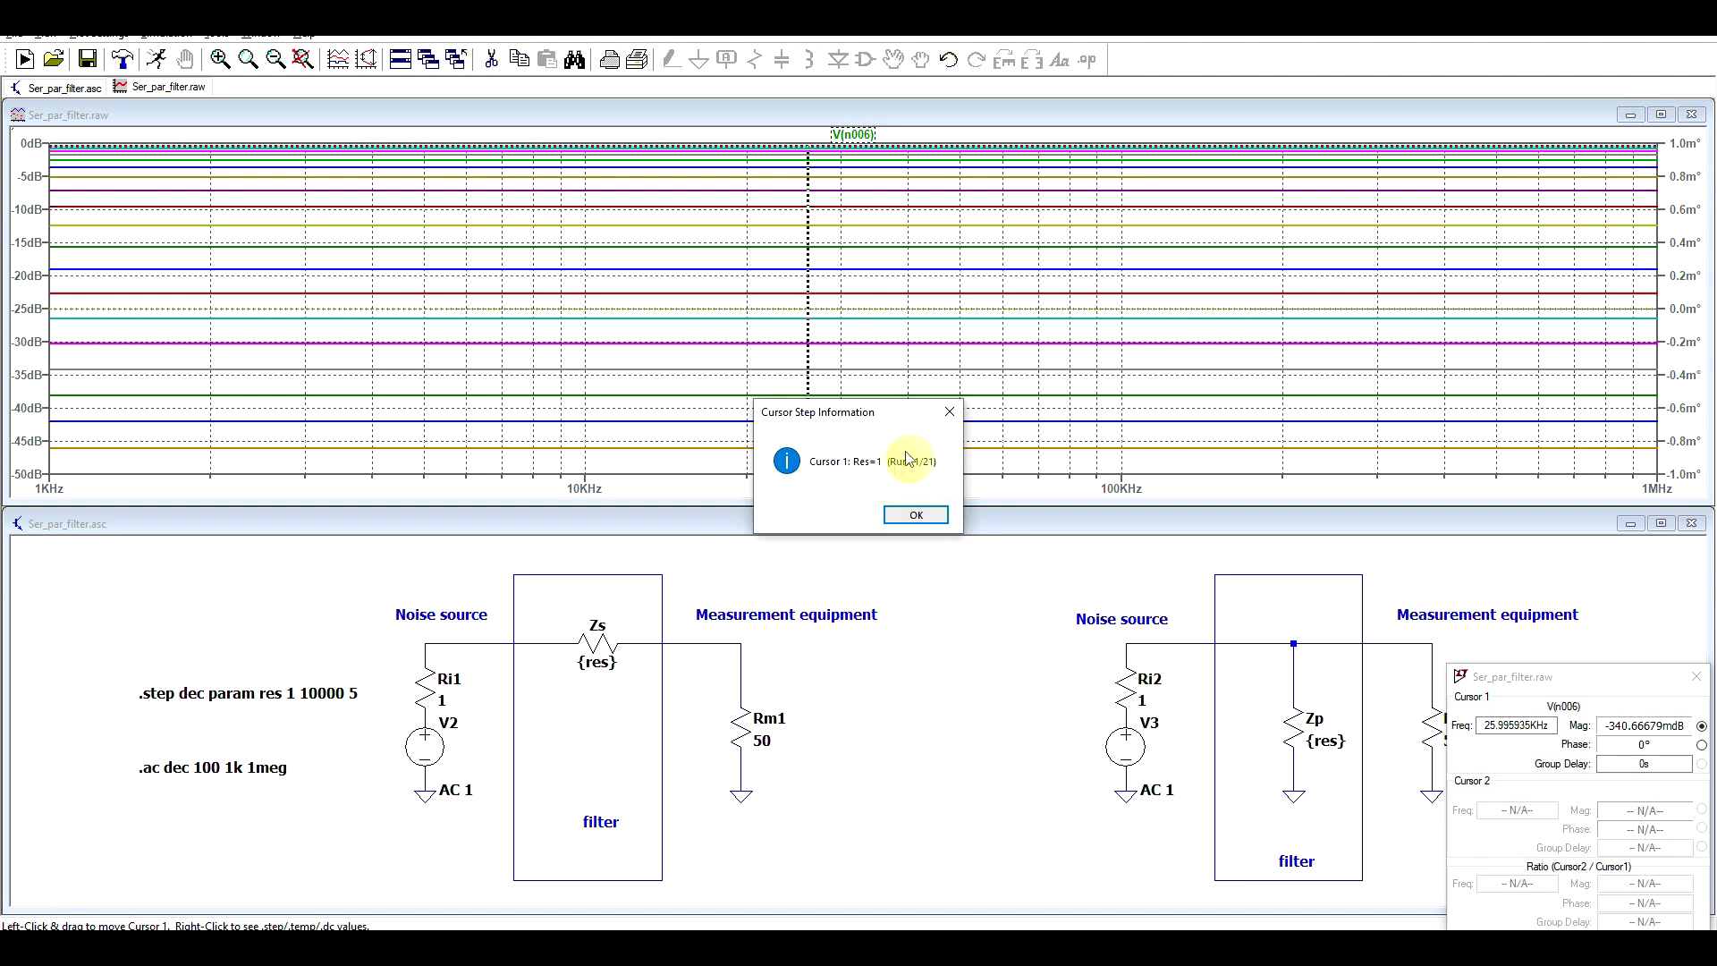
click(950, 411)
Step: Step the cursor down the Rm1 curves to the one near -19 dB and check its step information
key(Down)
key(Down)
key(Down)
key(Down)
key(Down)
key(Down)
key(Down)
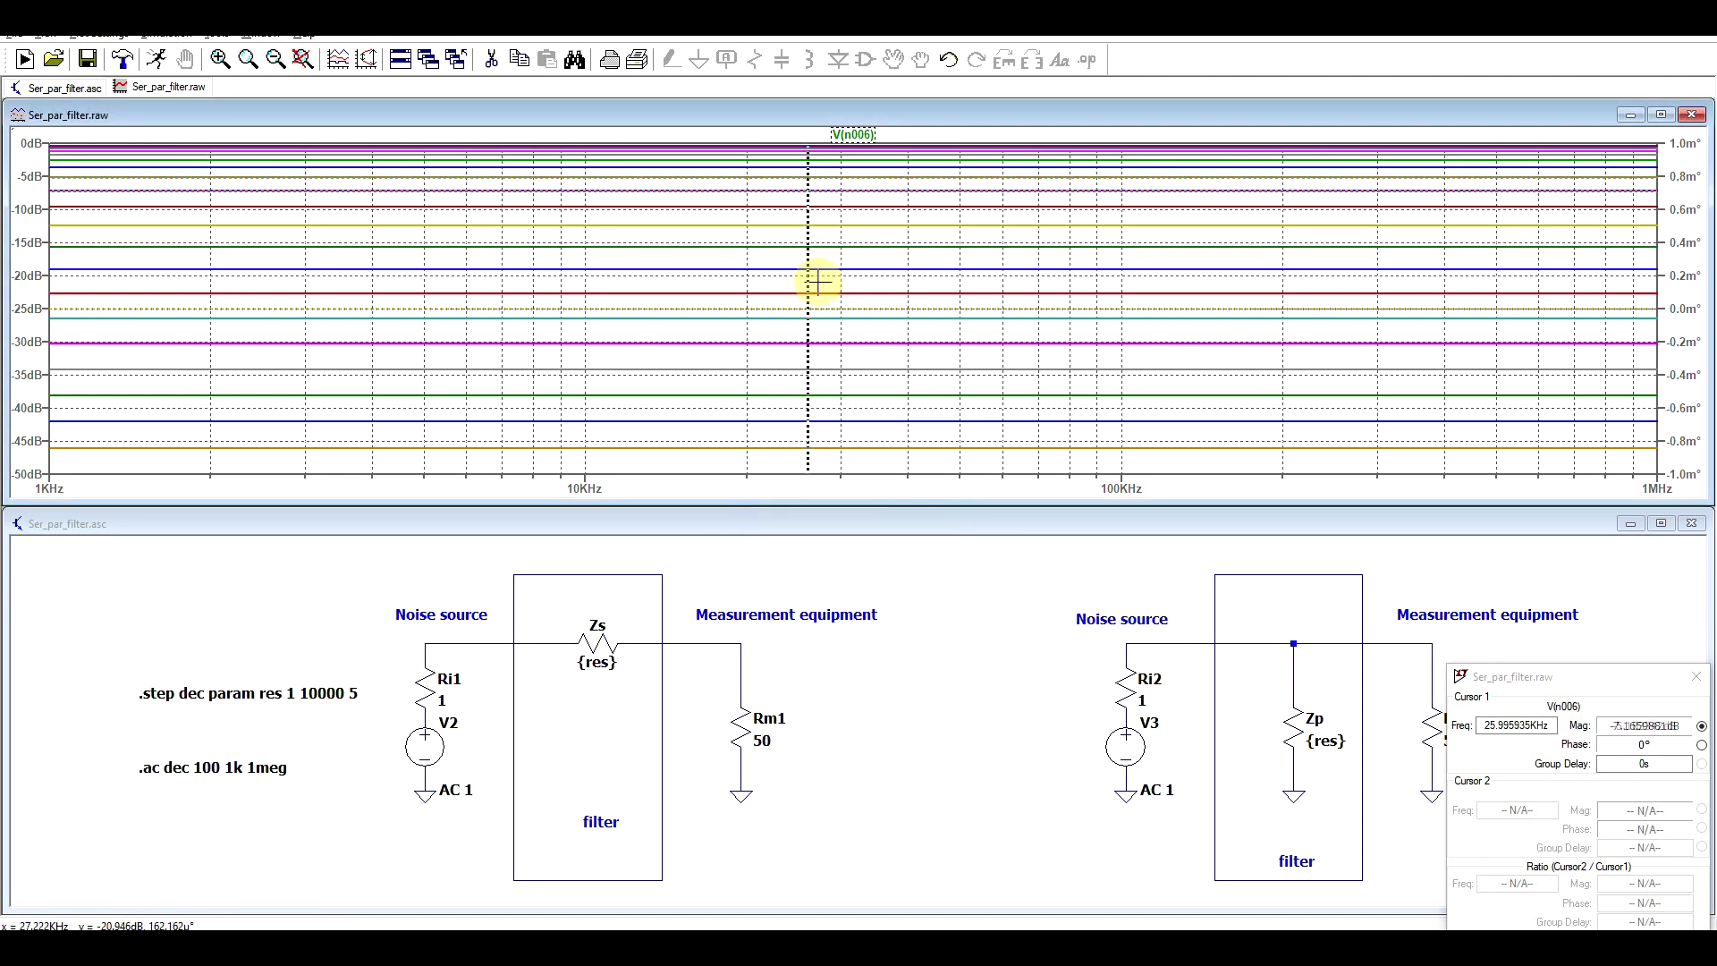
right_click(60, 270)
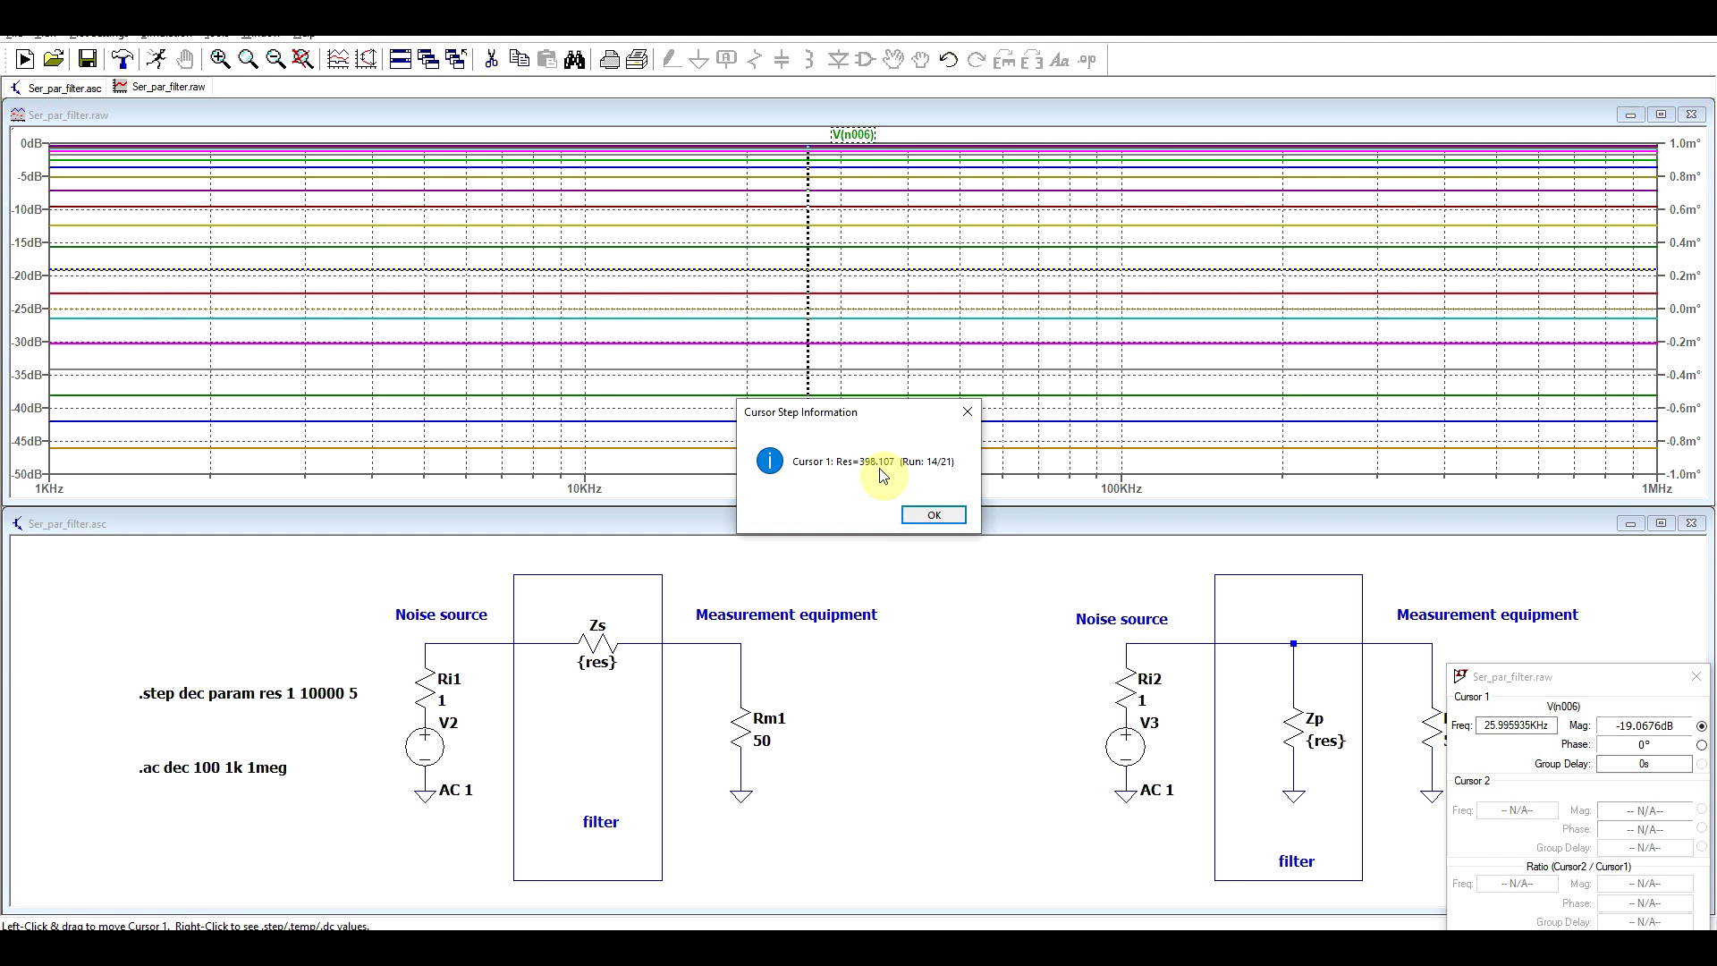
click(933, 514)
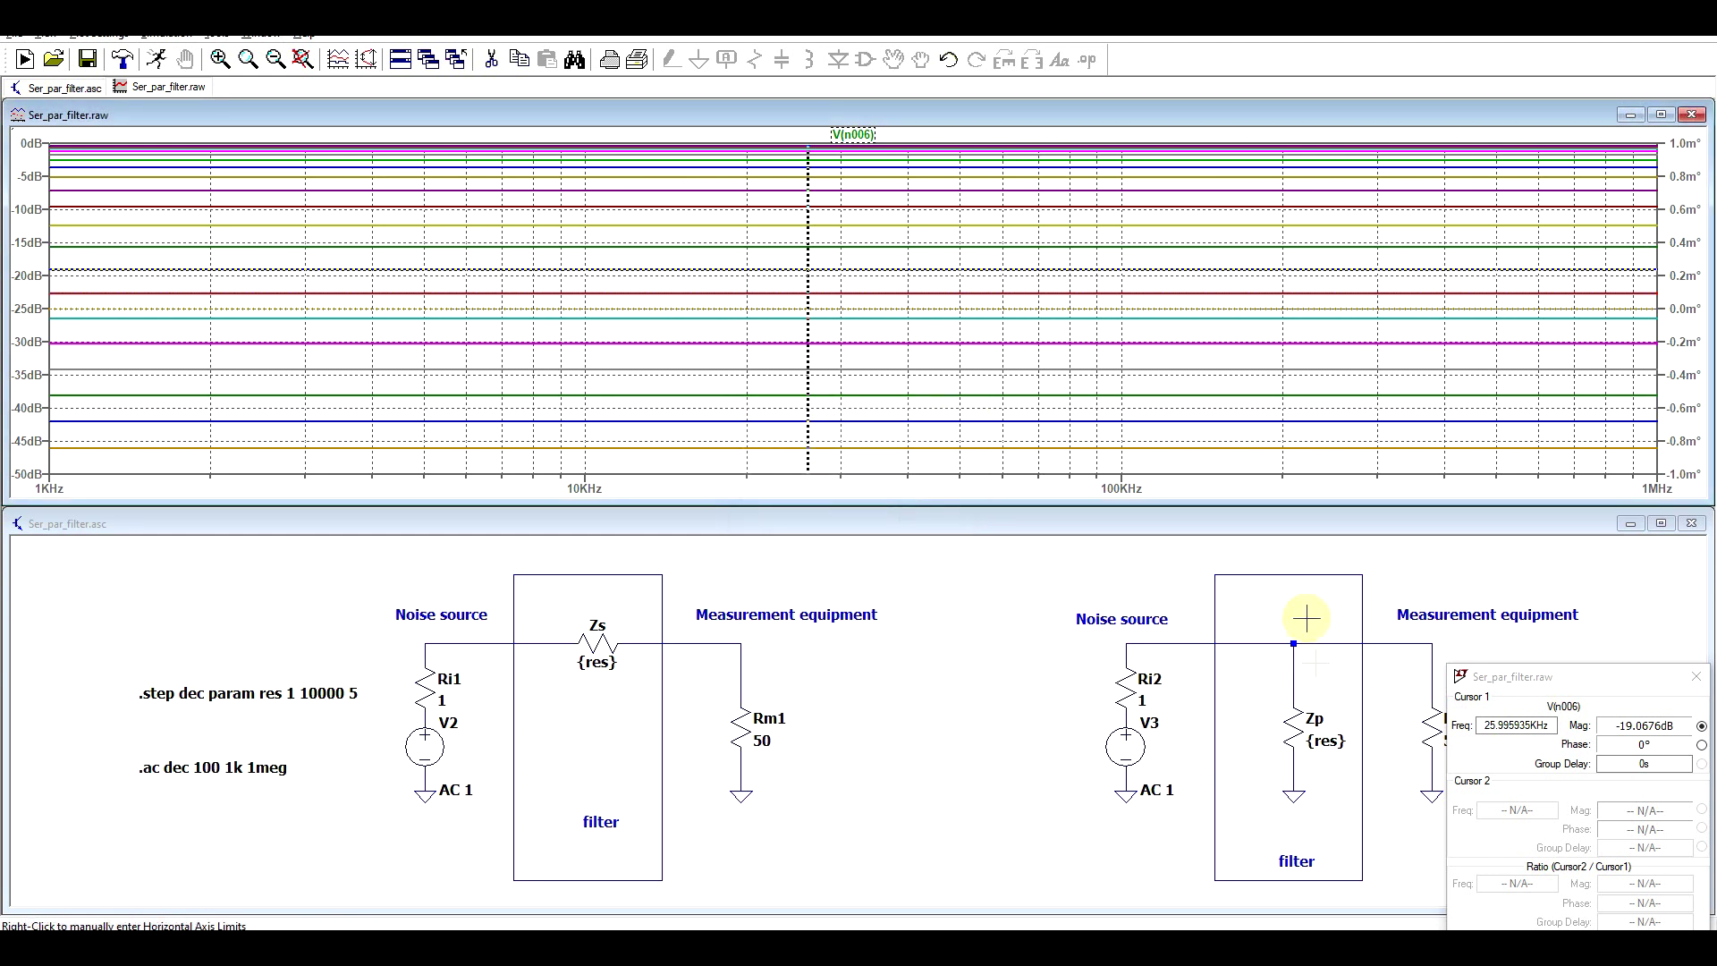
Step: Plot the voltage across Rm2 in the parallel-filter circuit and check the step information of its lowest curve
click(1419, 642)
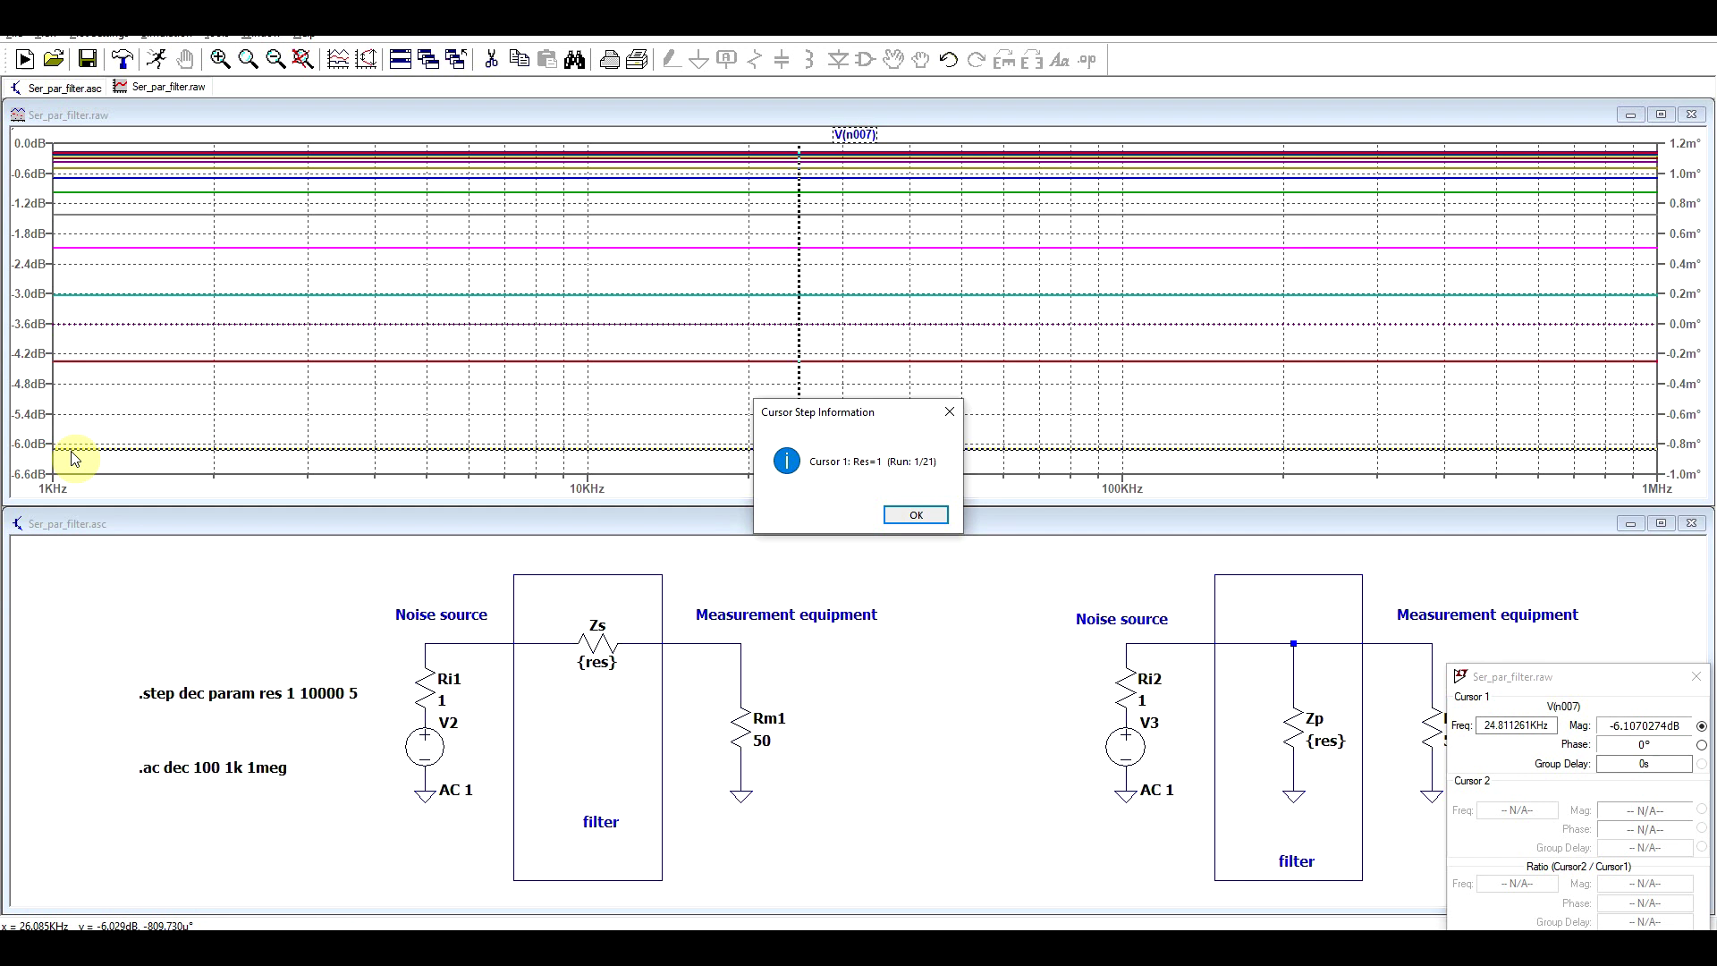
click(949, 411)
Step: Step the cursor up the Rm2 curves to the one near -1 dB and check its step information
key(Up)
key(Up)
key(Up)
key(Up)
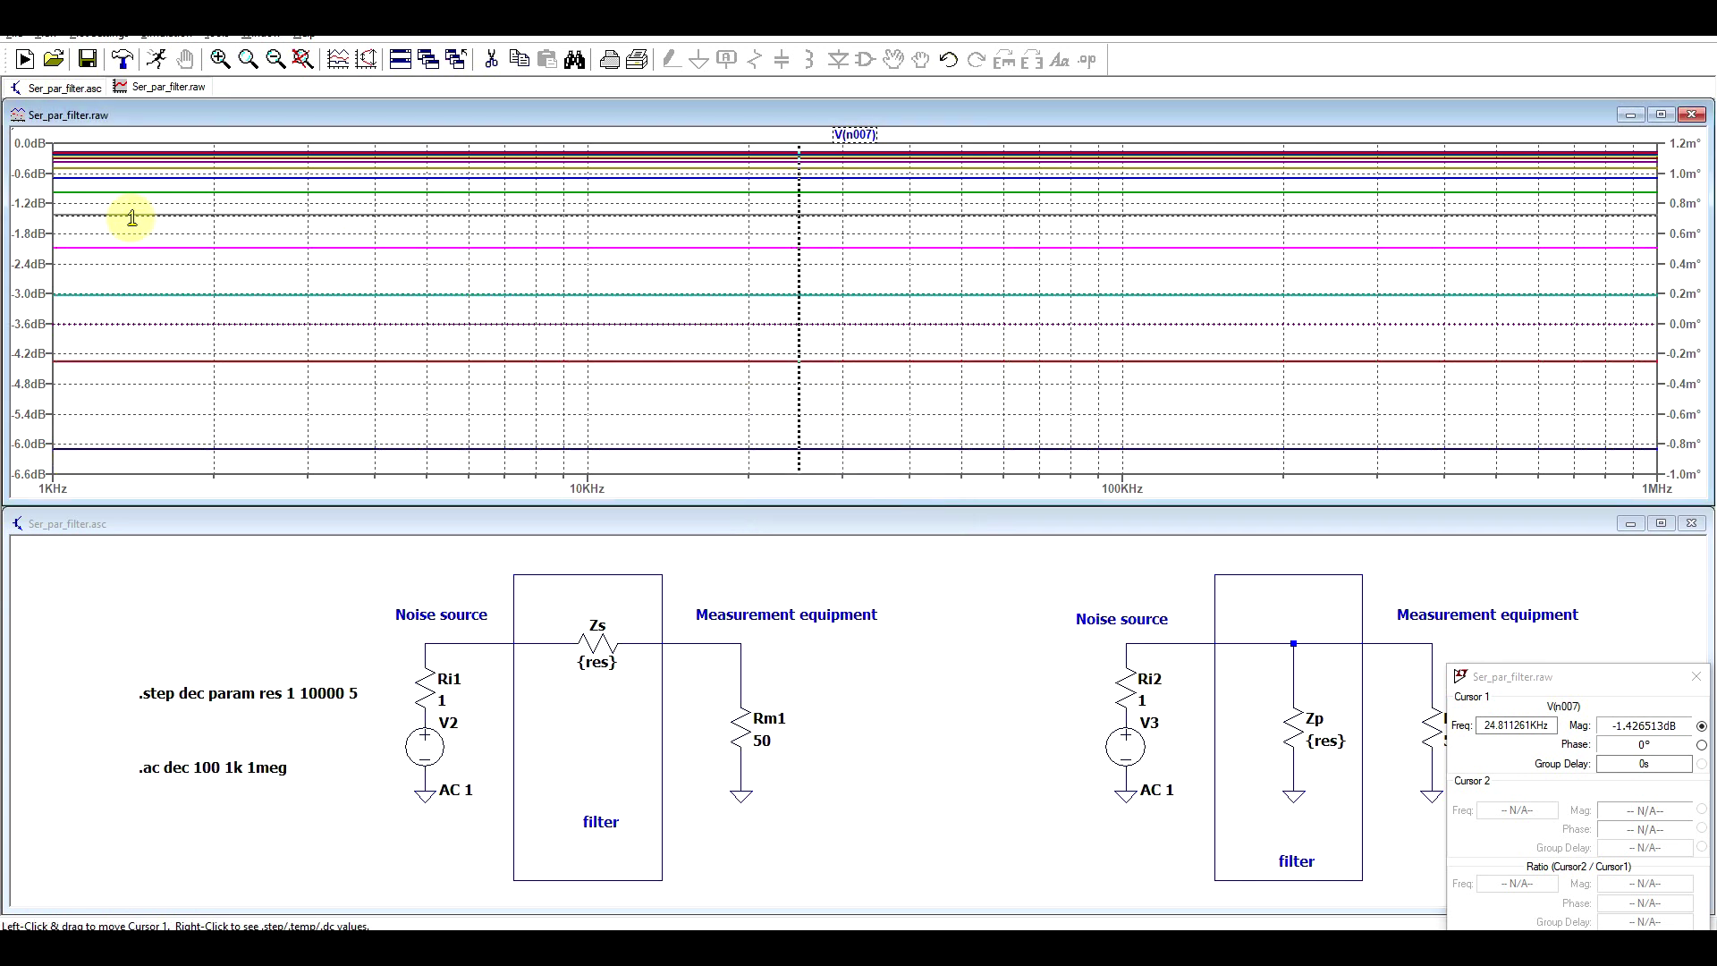
right_click(114, 192)
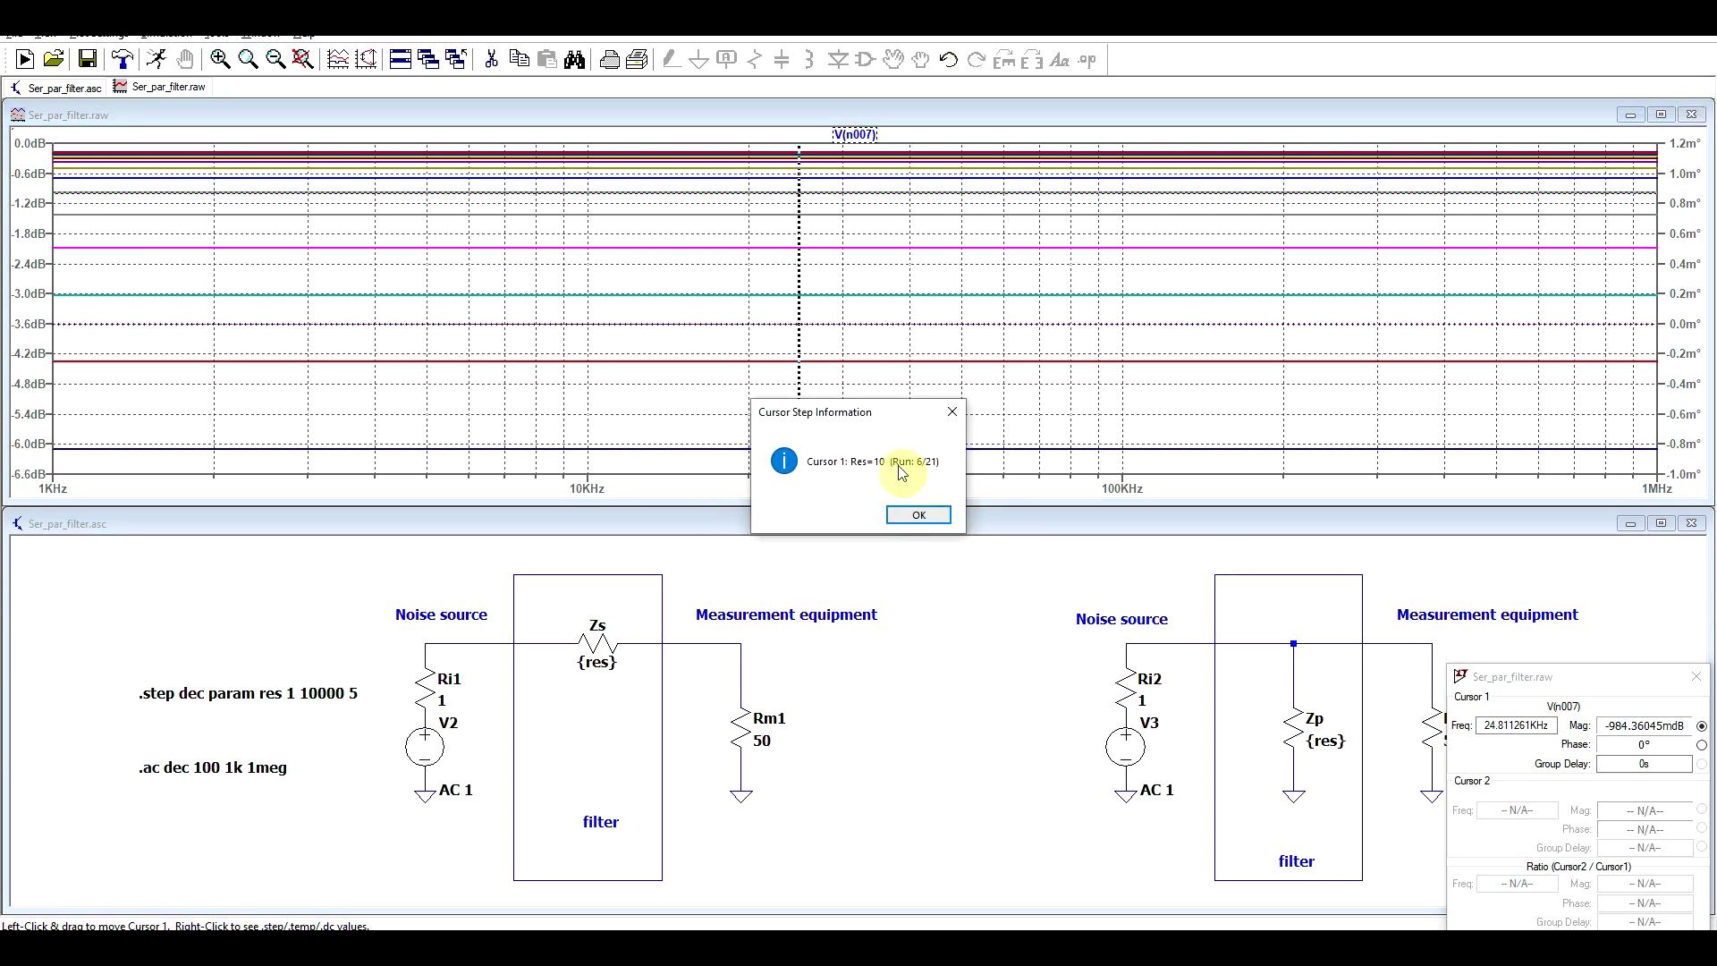
click(954, 413)
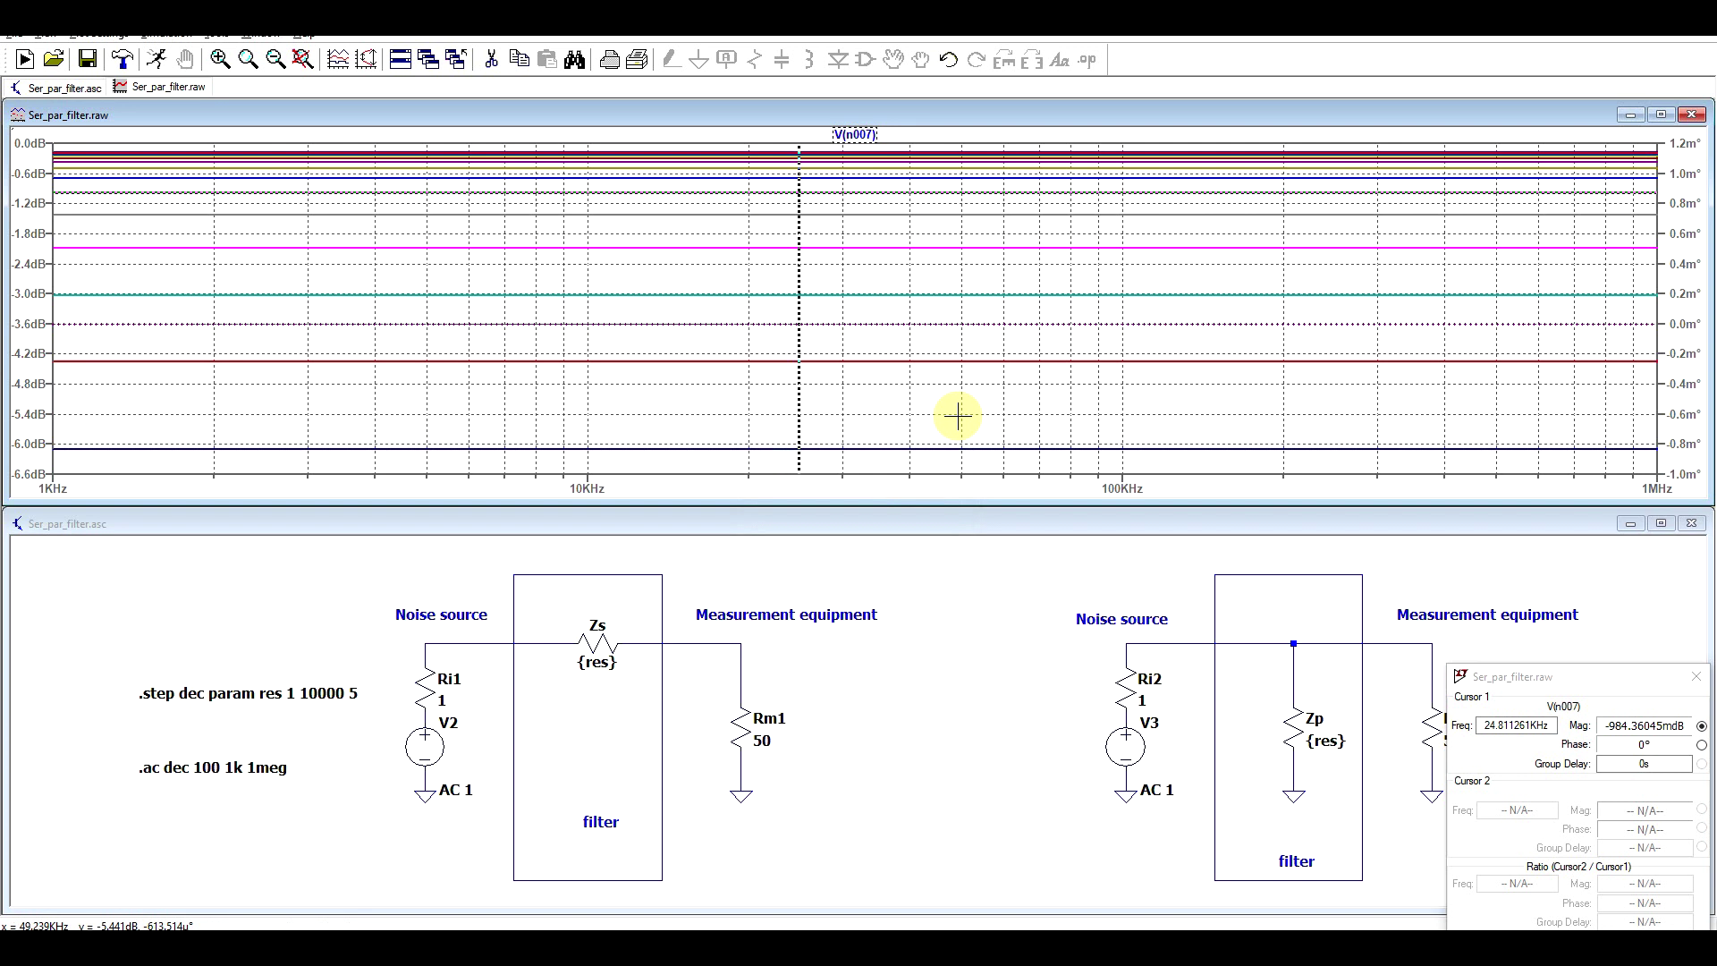
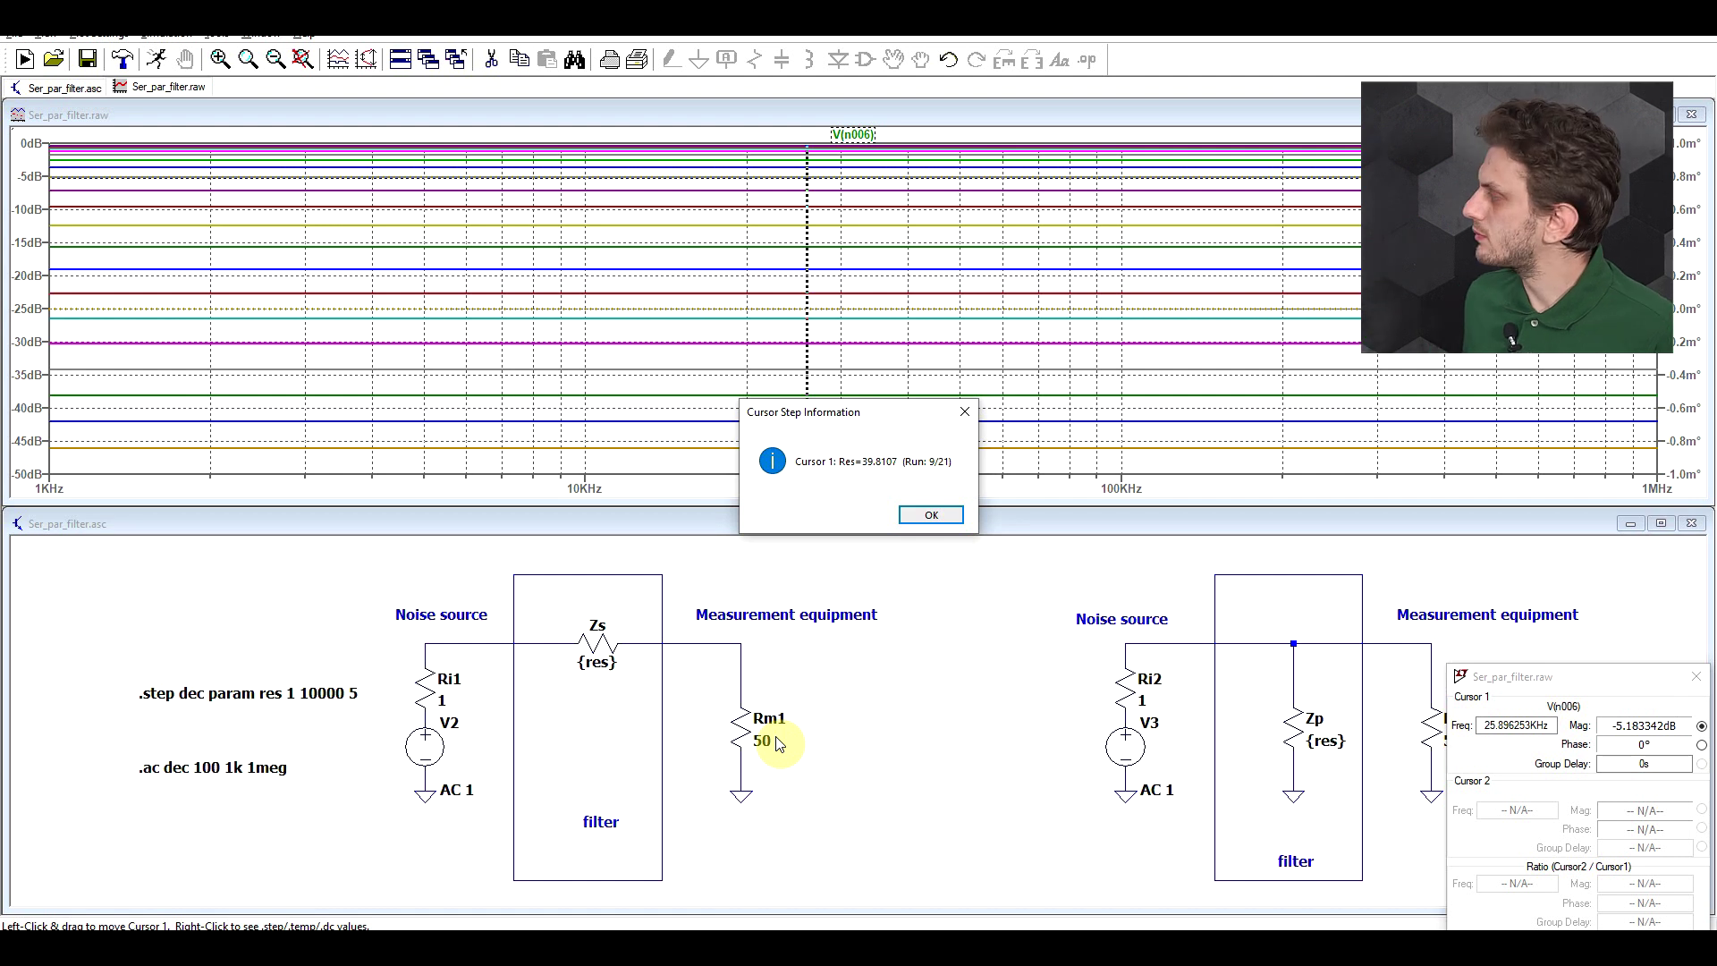
Step: Replace the Rm1 trace with the voltage across Rm2 and check the step information of its lowest curve at about 20.7 kHz
click(931, 514)
scroll(874, 632, down, 2)
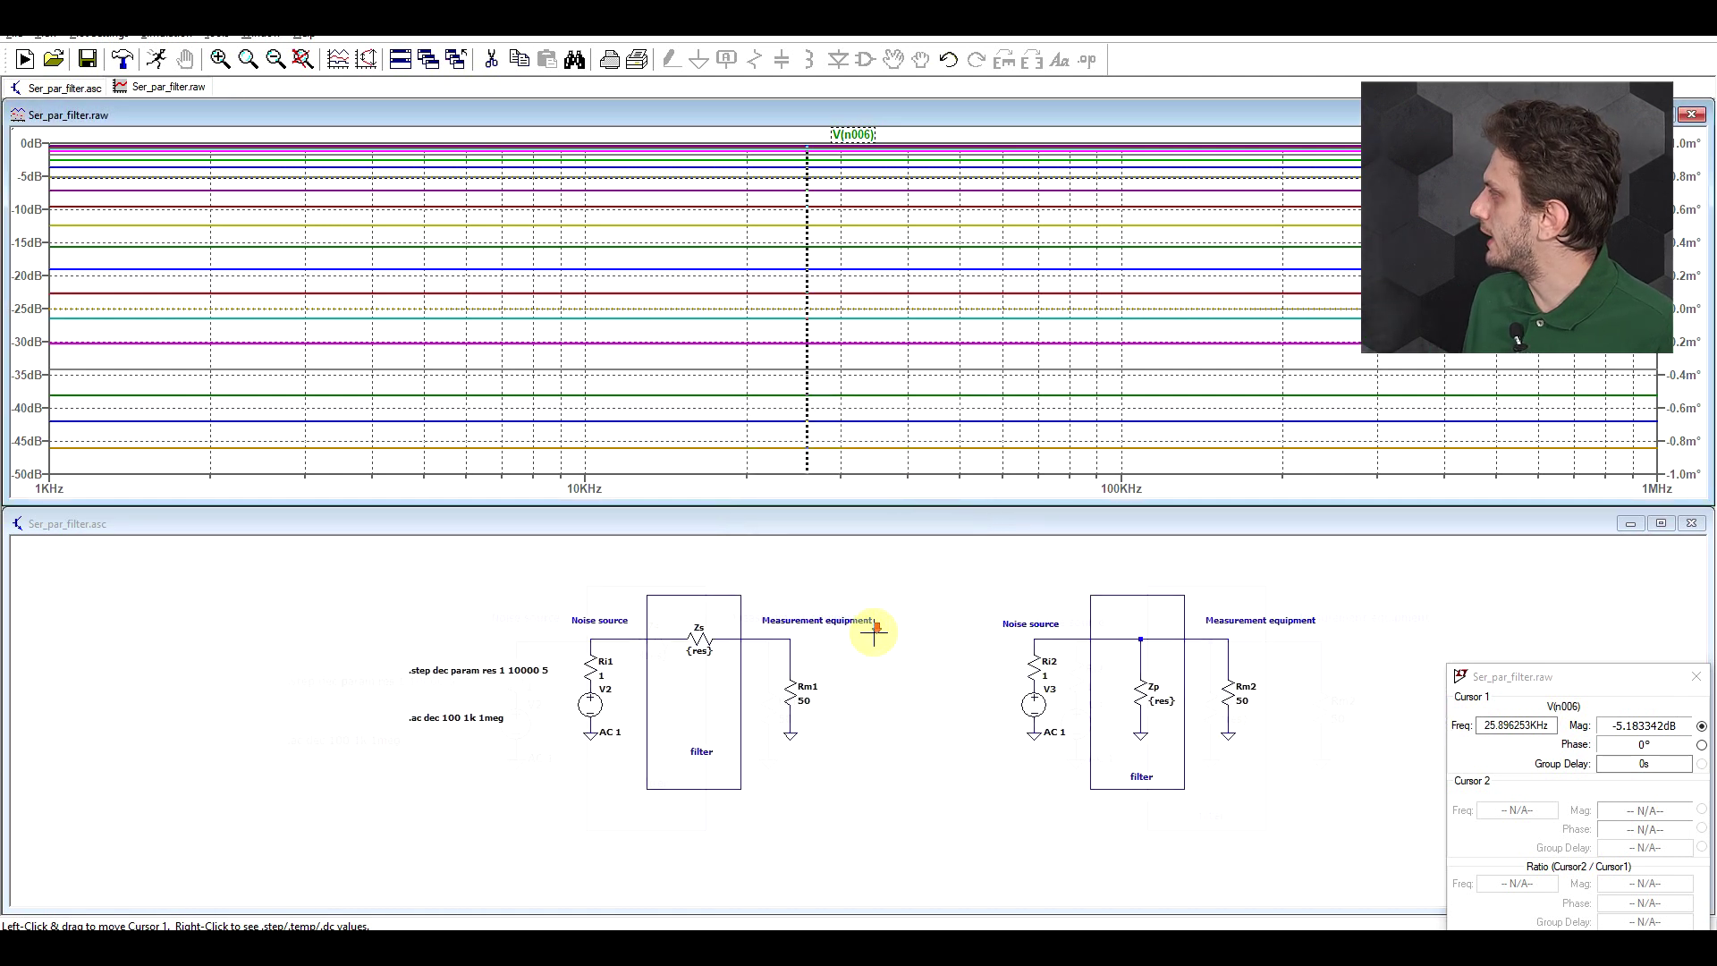
scroll(1226, 626, up, 2)
click(1227, 637)
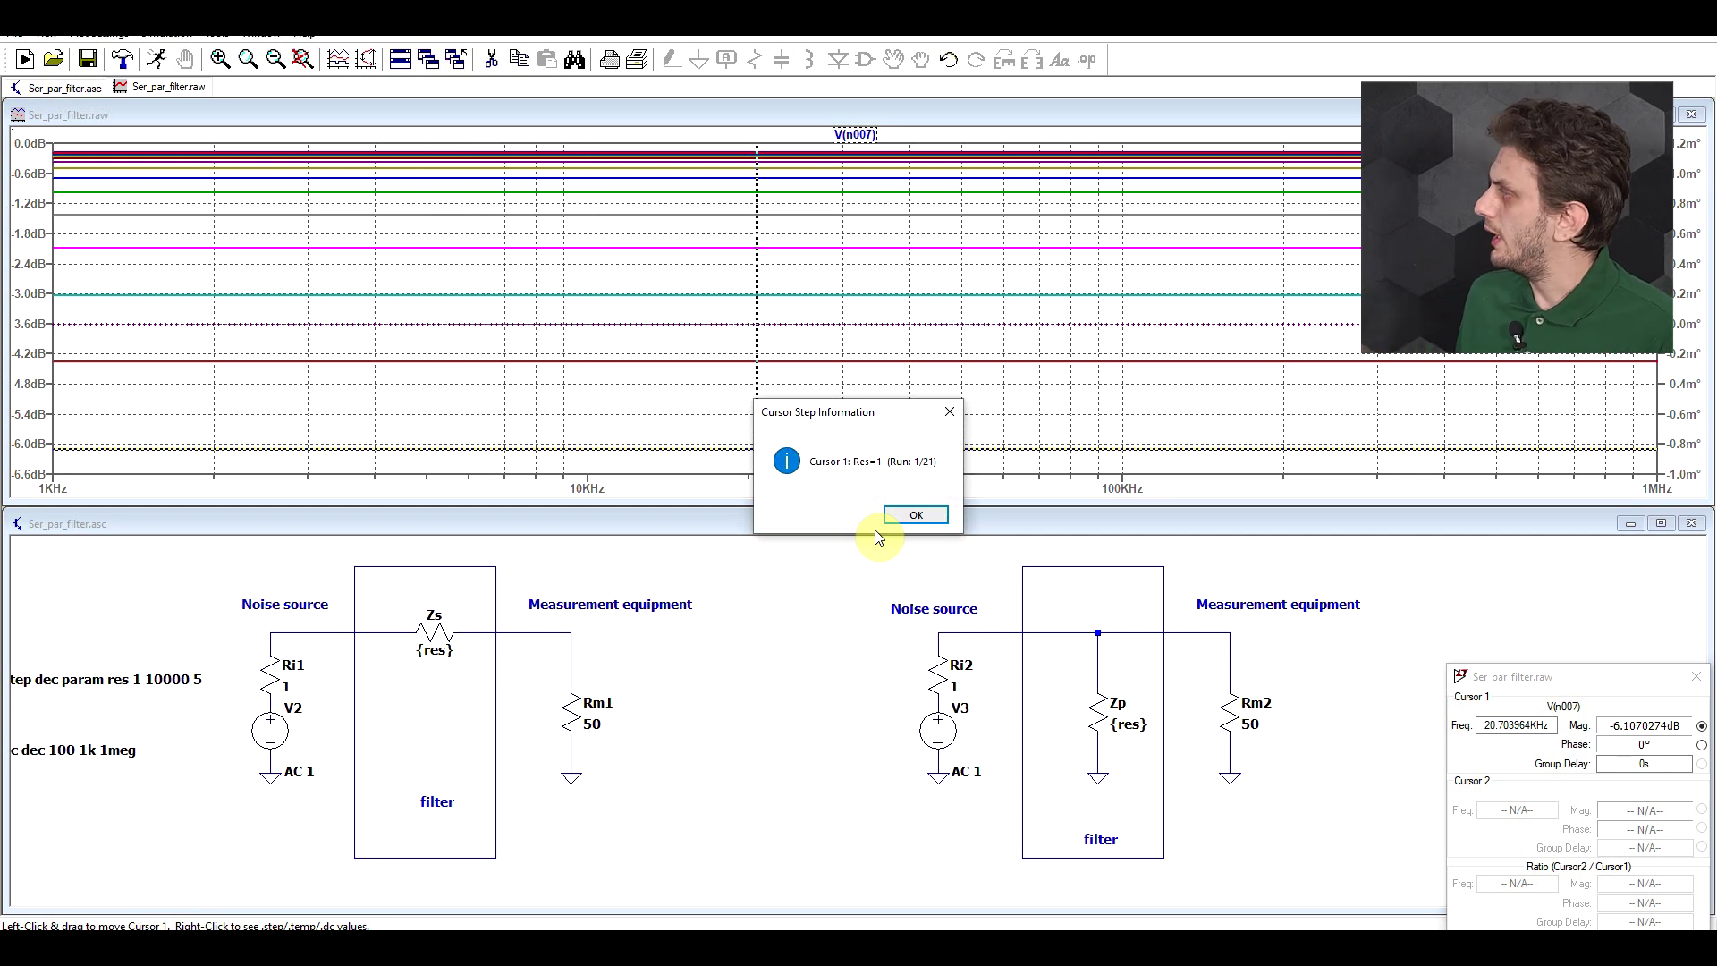
click(912, 515)
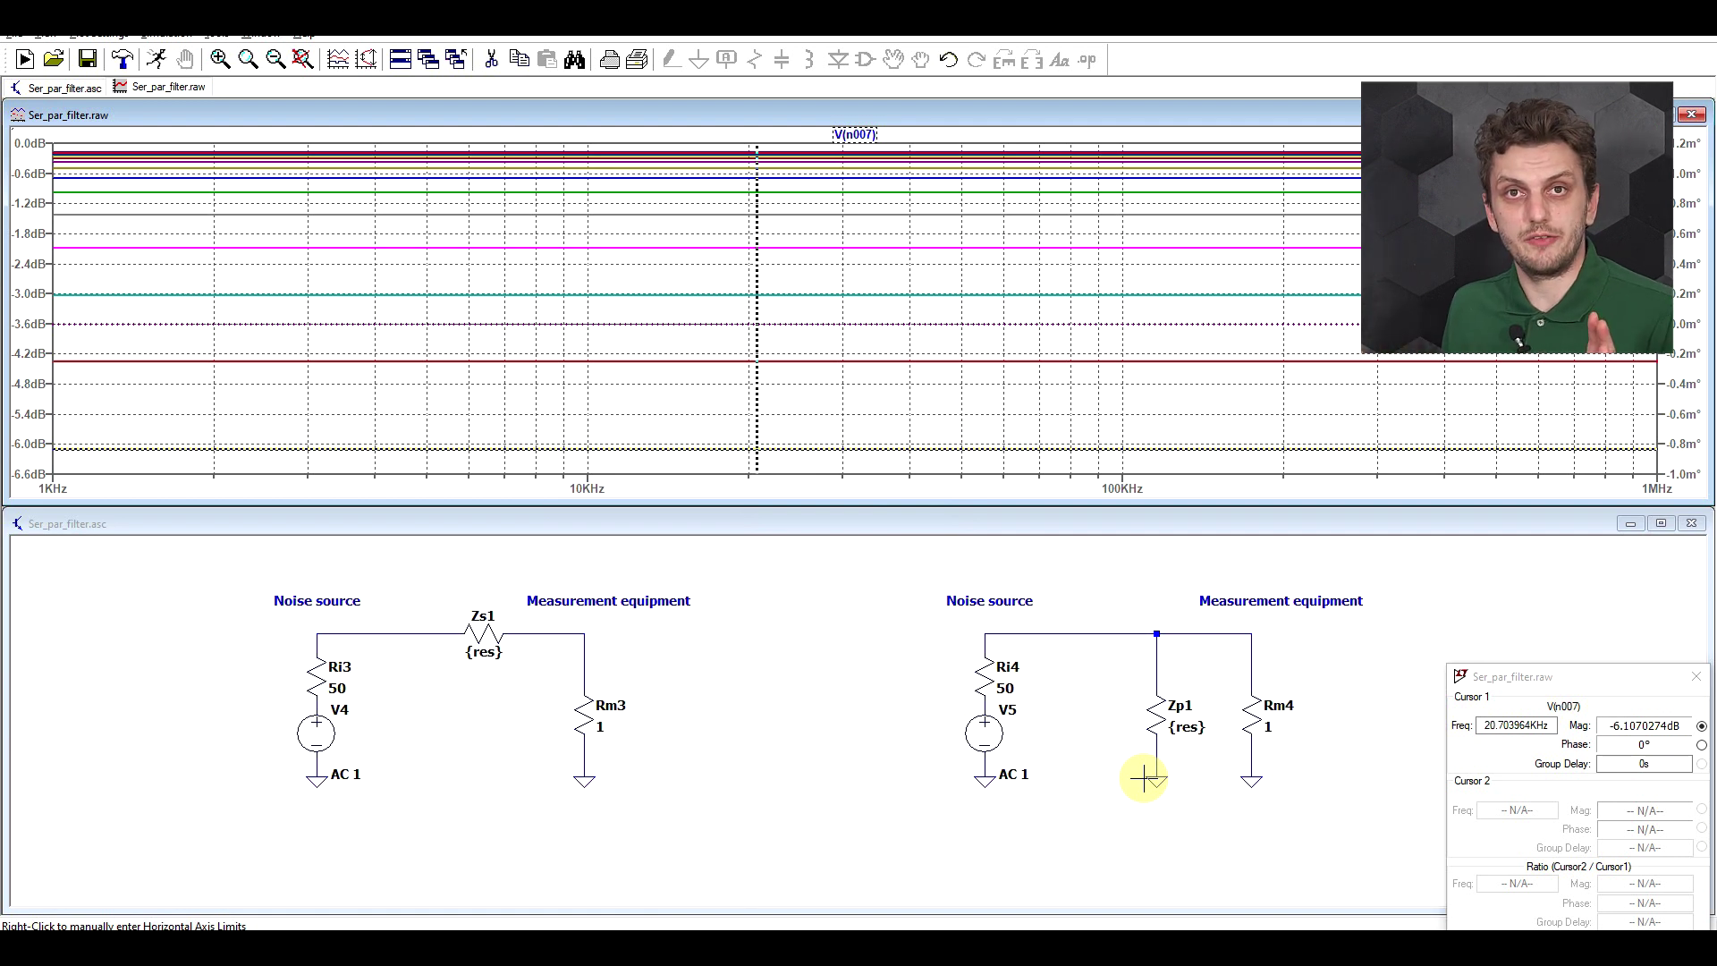
Step: Plot the voltage across Rm4 in the parallel circuit with the 50-ohm source and check the lowest curve's step information
click(1230, 633)
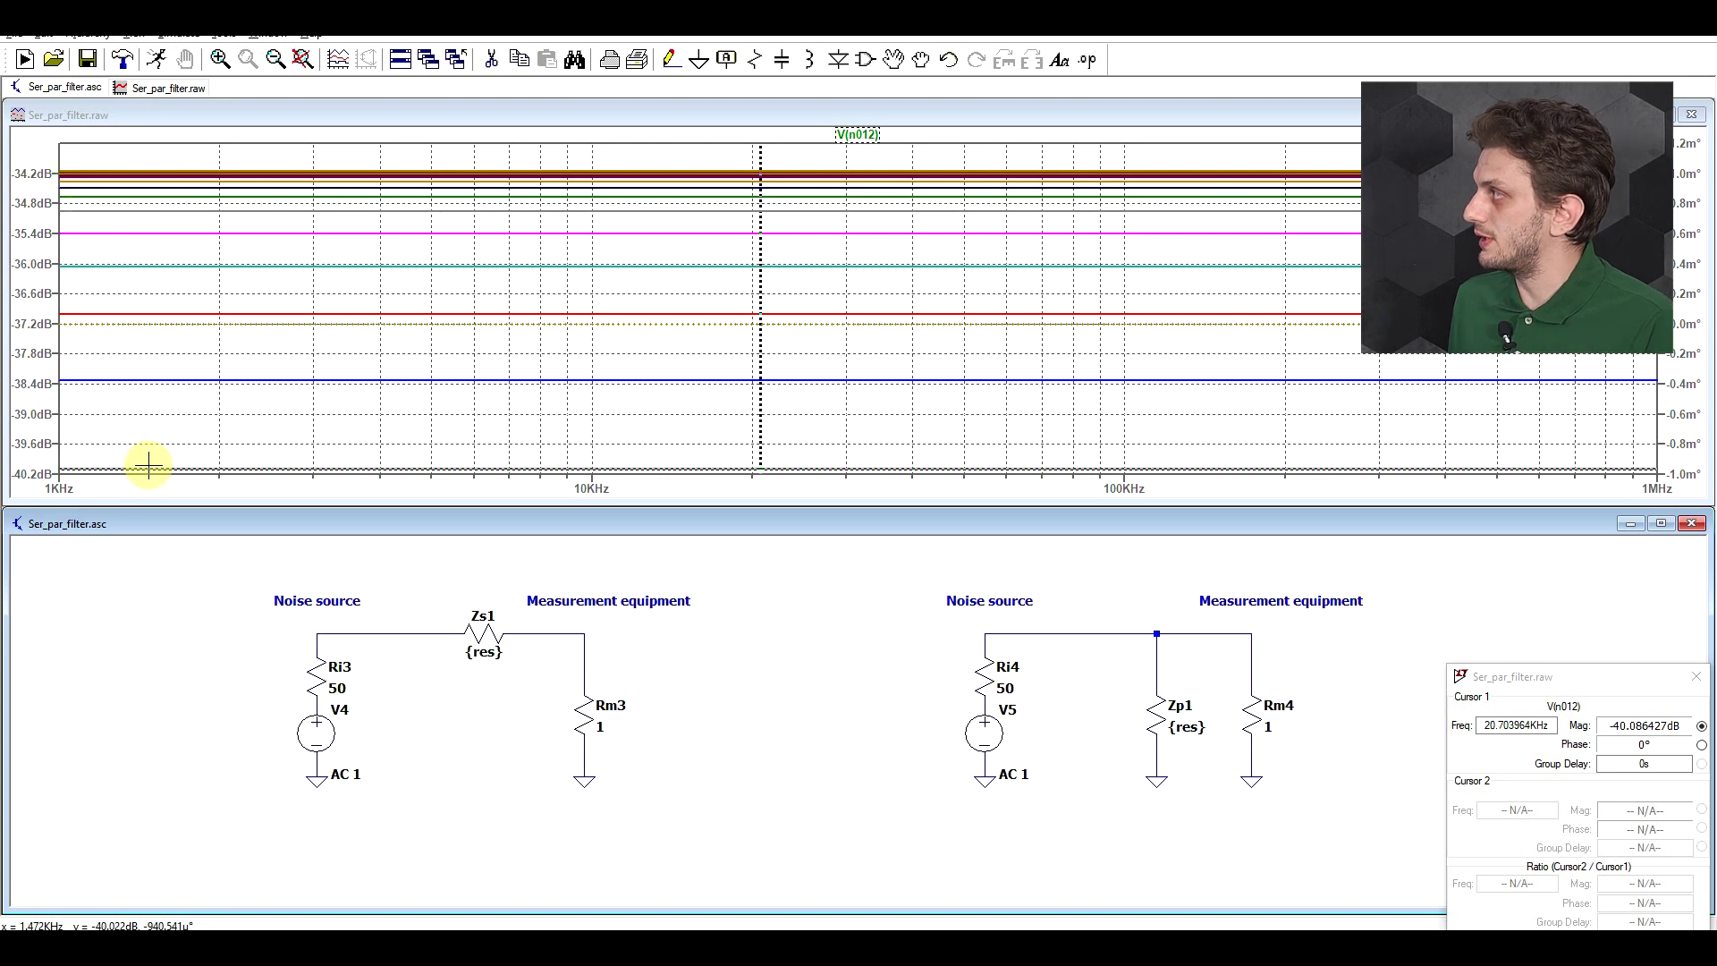
right_click(760, 456)
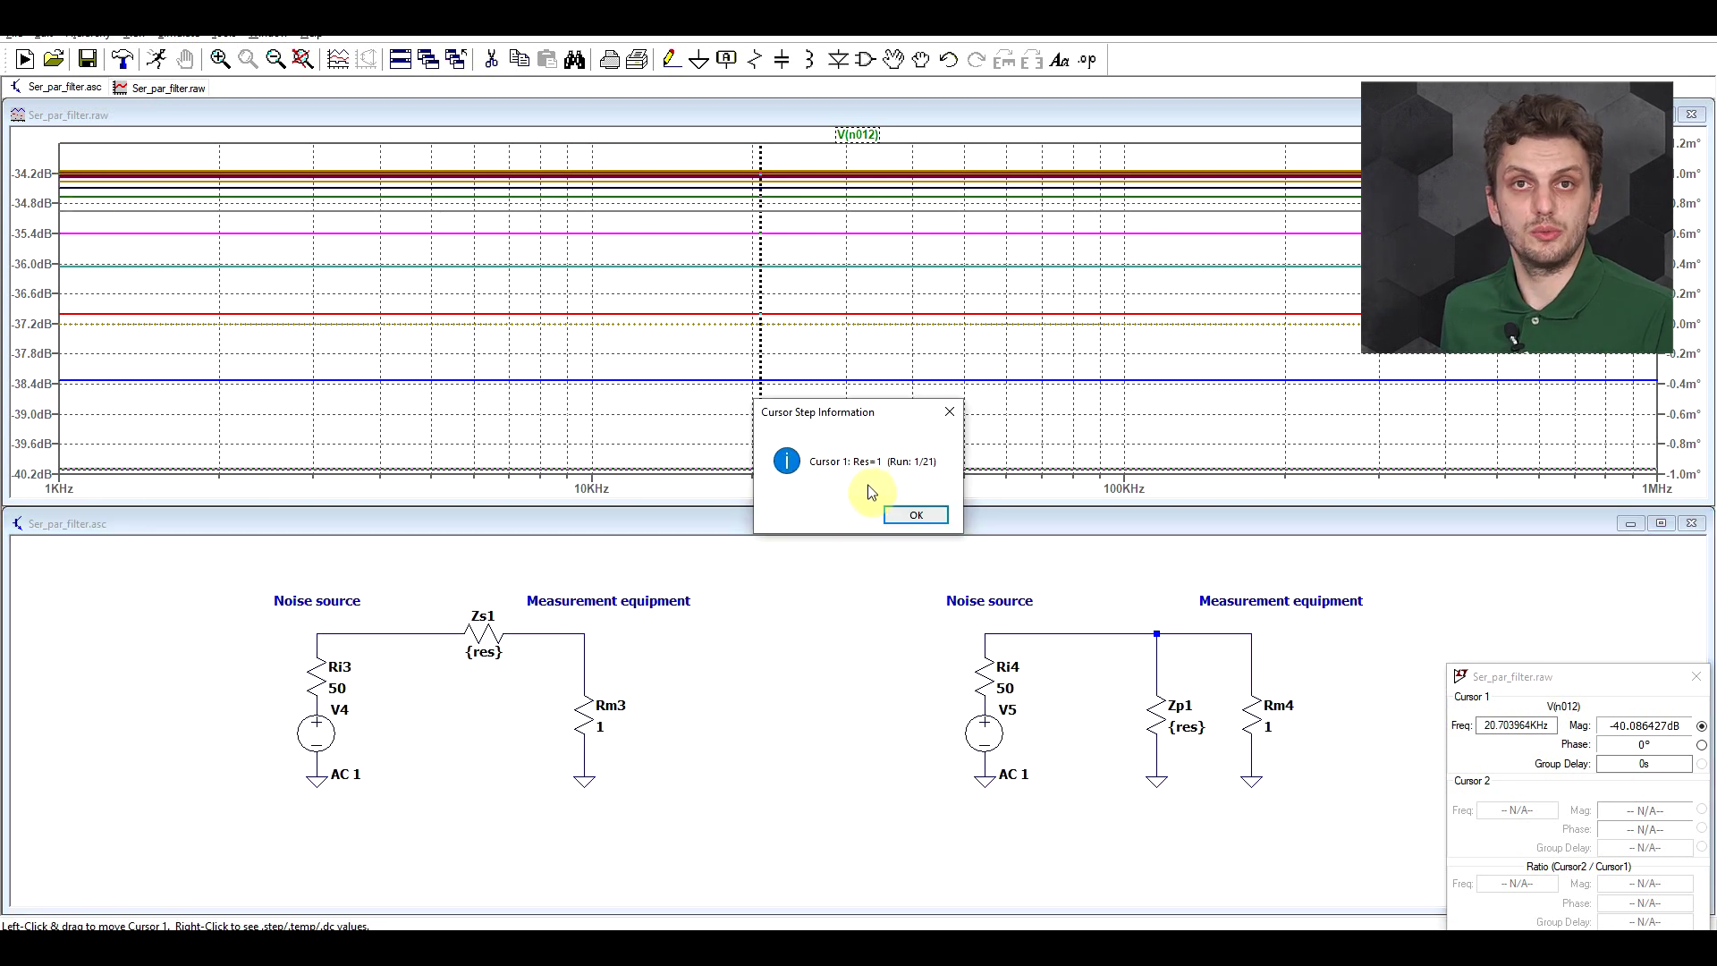
click(949, 411)
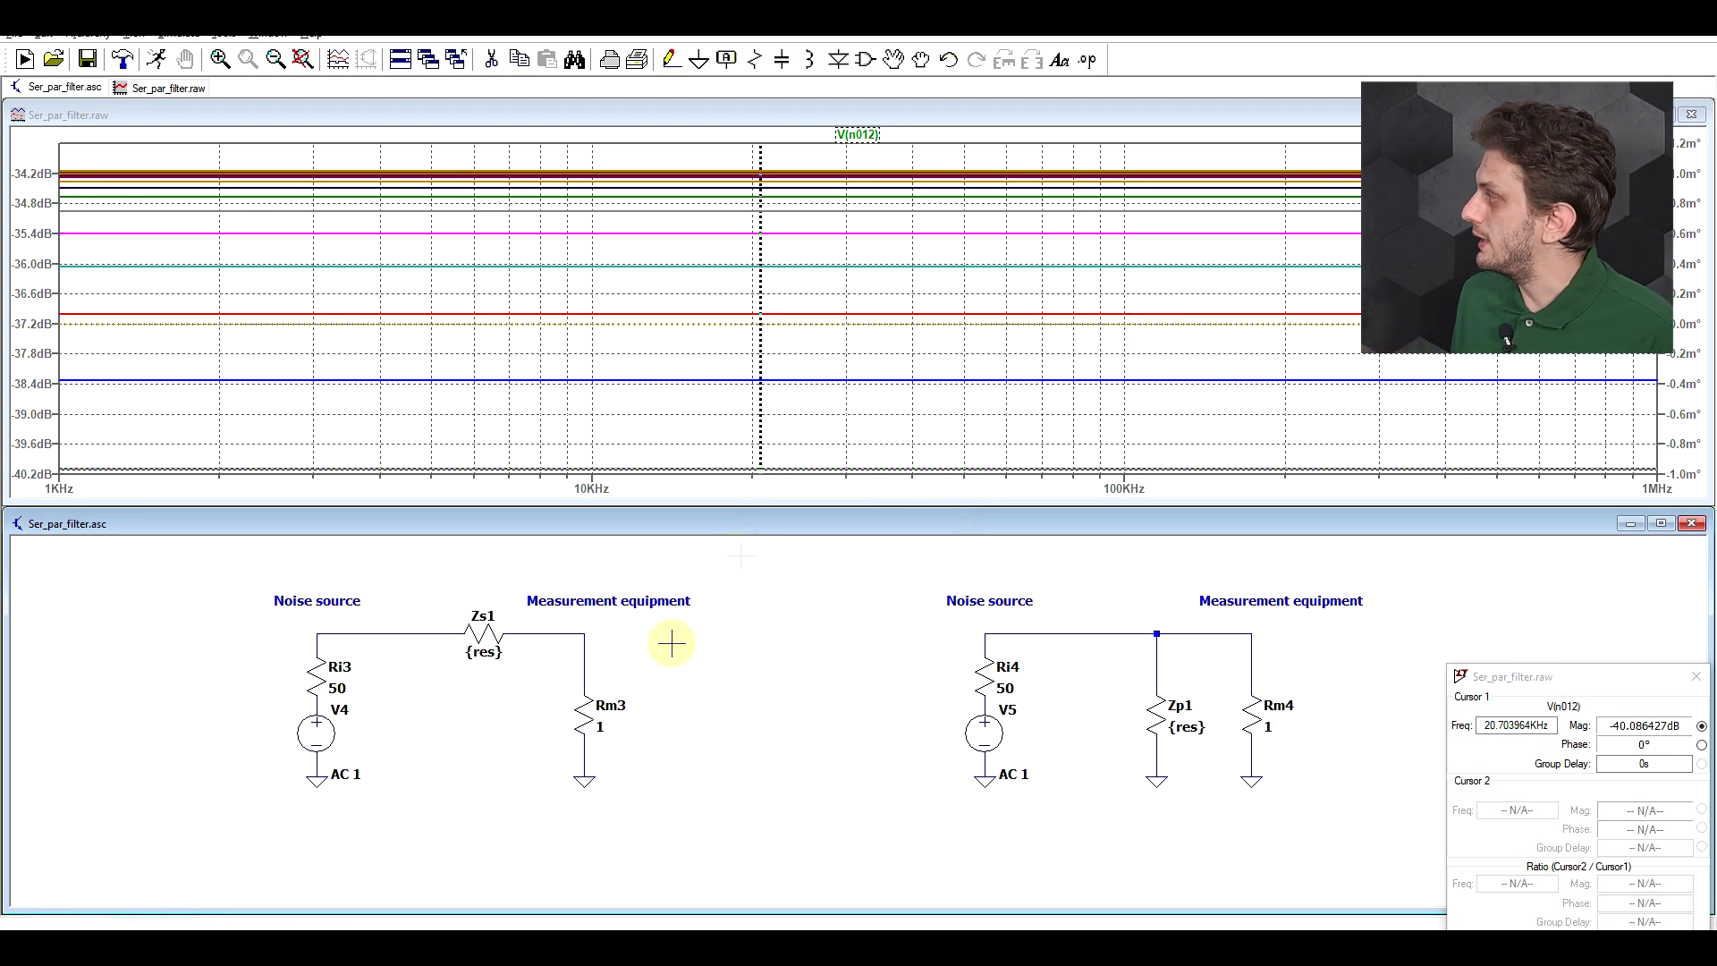
Step: Plot the voltage across Rm3 in the series circuit with the 50-ohm source
click(582, 634)
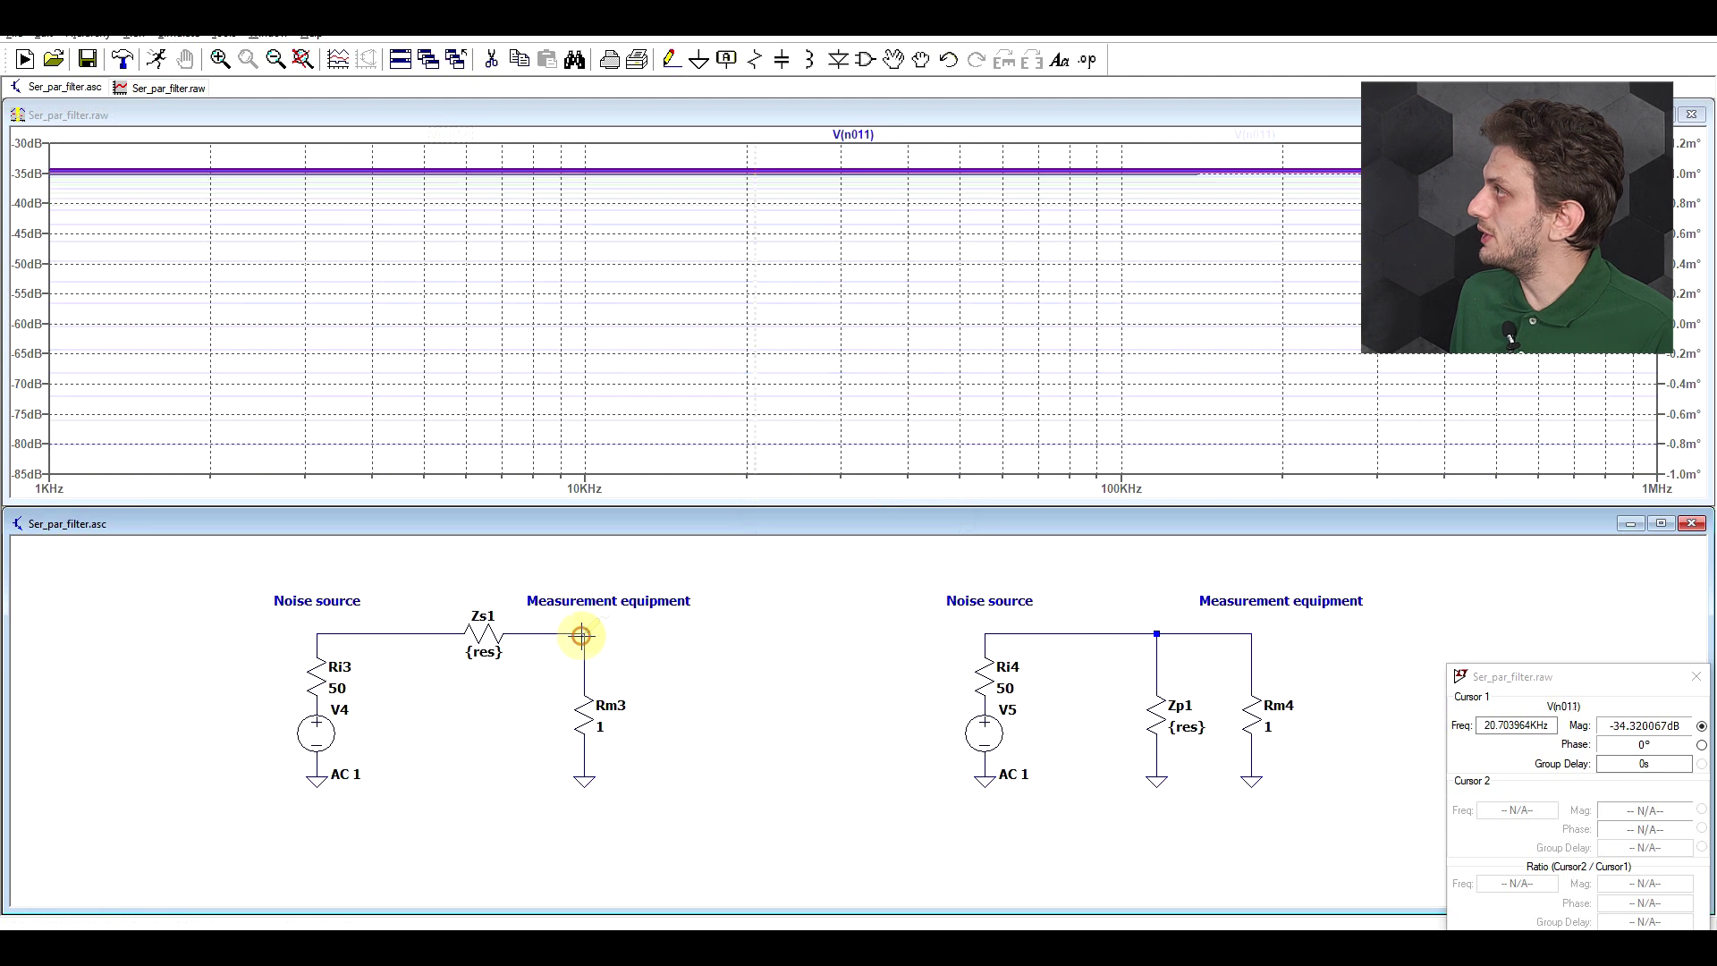